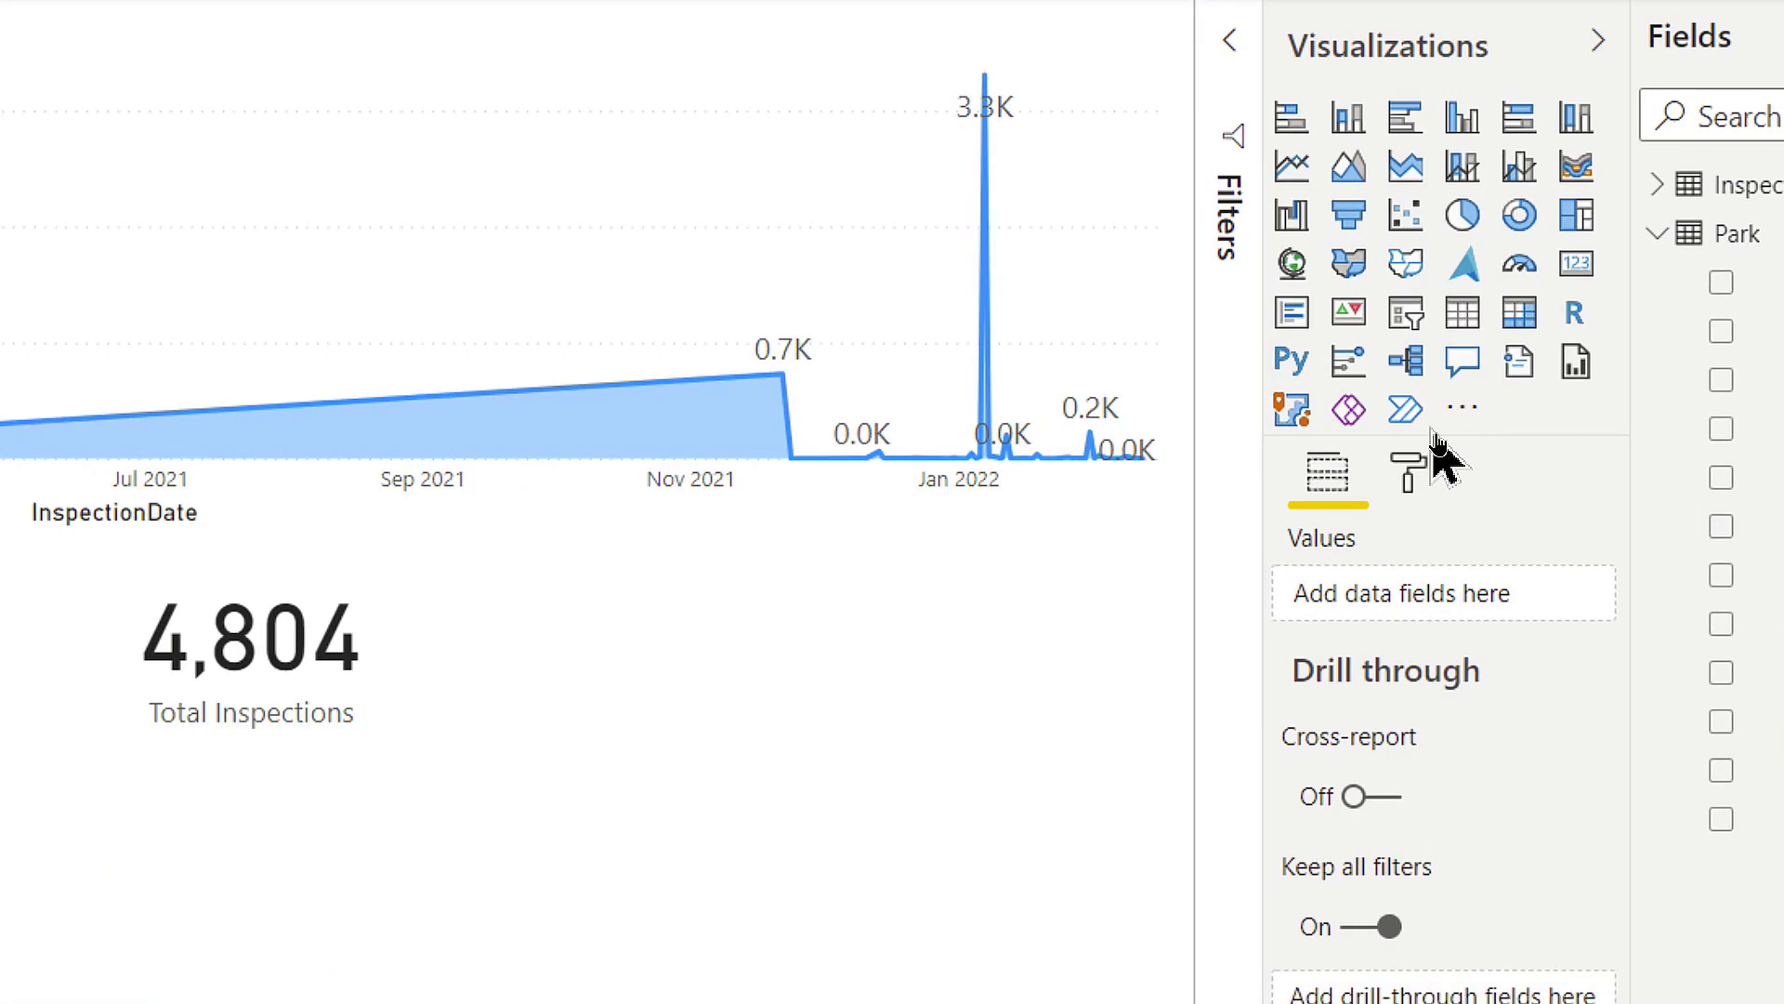
# Add a Power Apps visual, widen it to the right, and show it in focus mode
pyautogui.click(1347, 420)
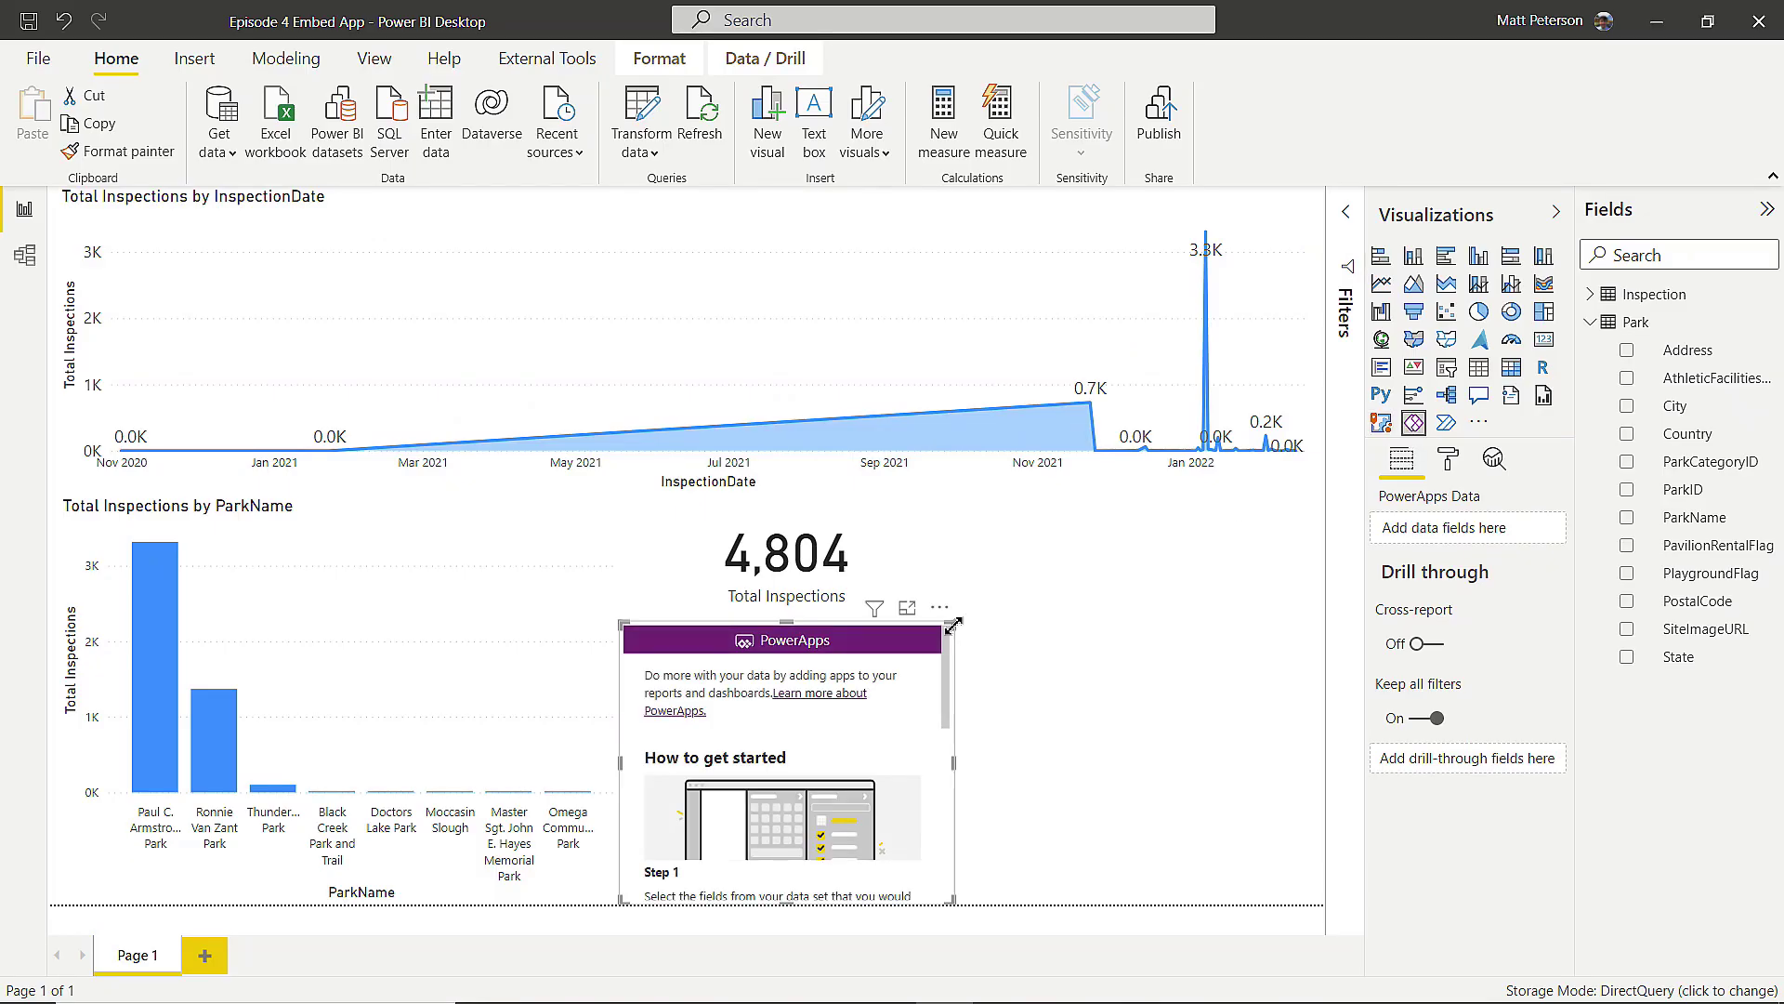
pyautogui.moveTo(954, 622); pyautogui.dragTo(1307, 604)
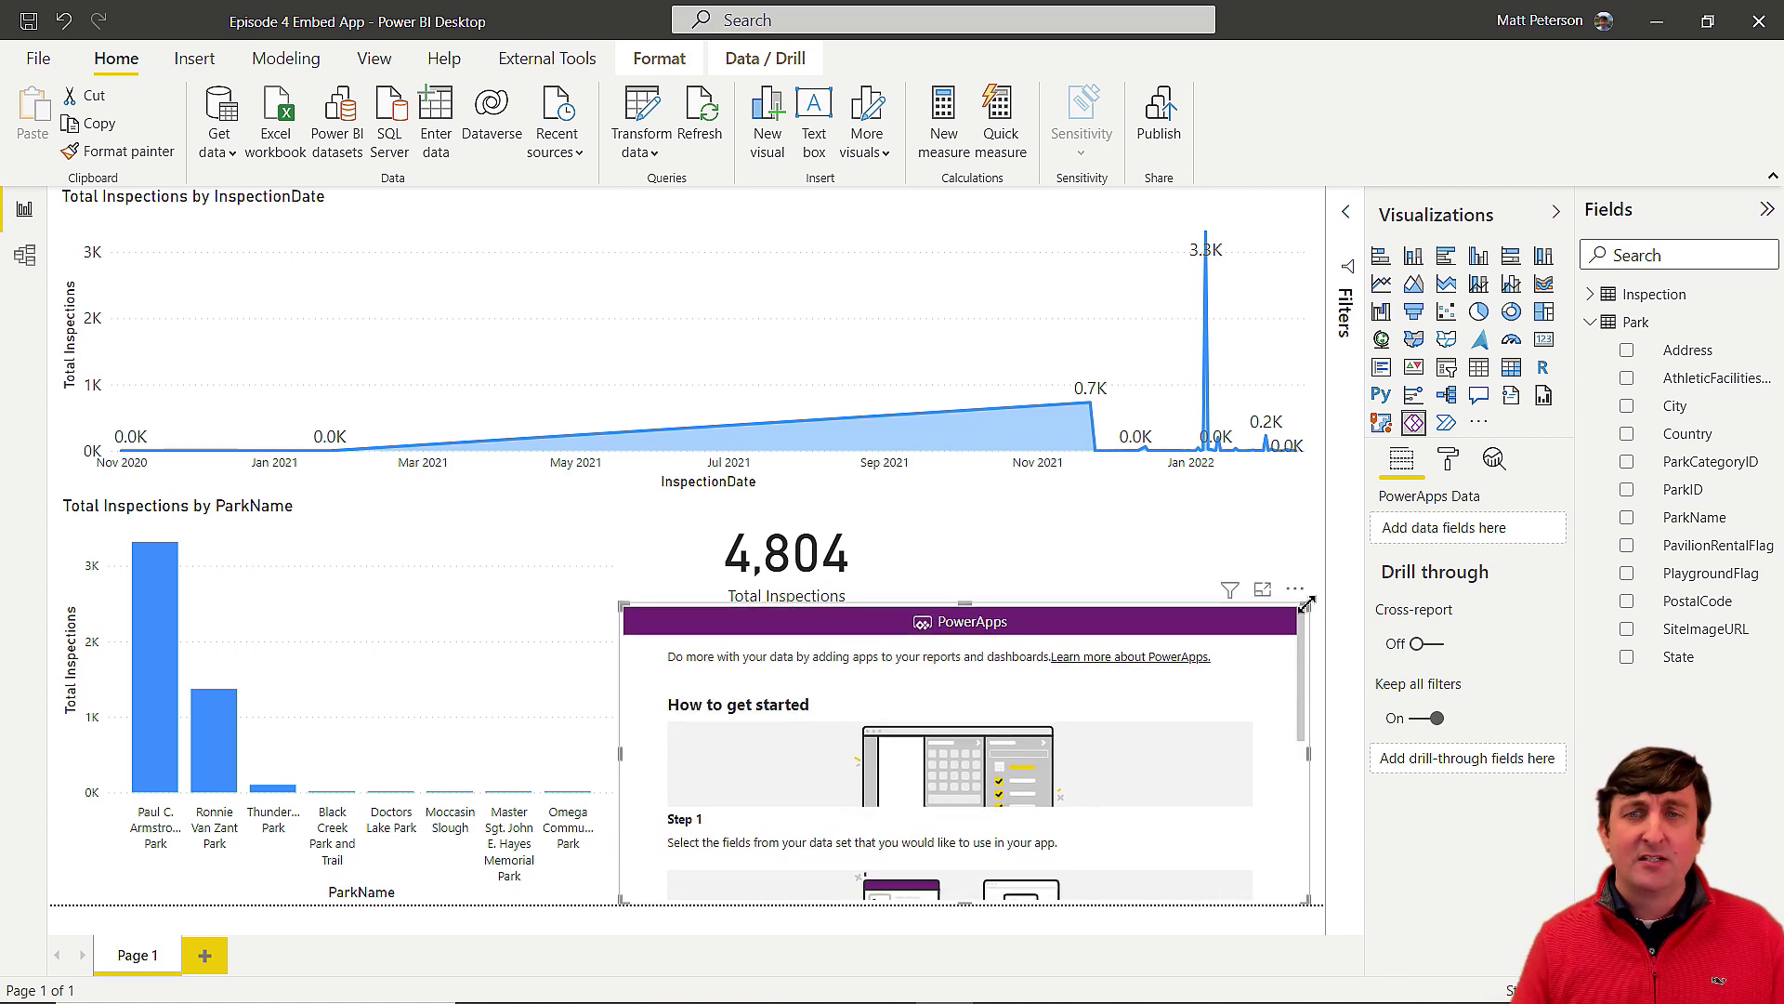
pyautogui.click(1263, 592)
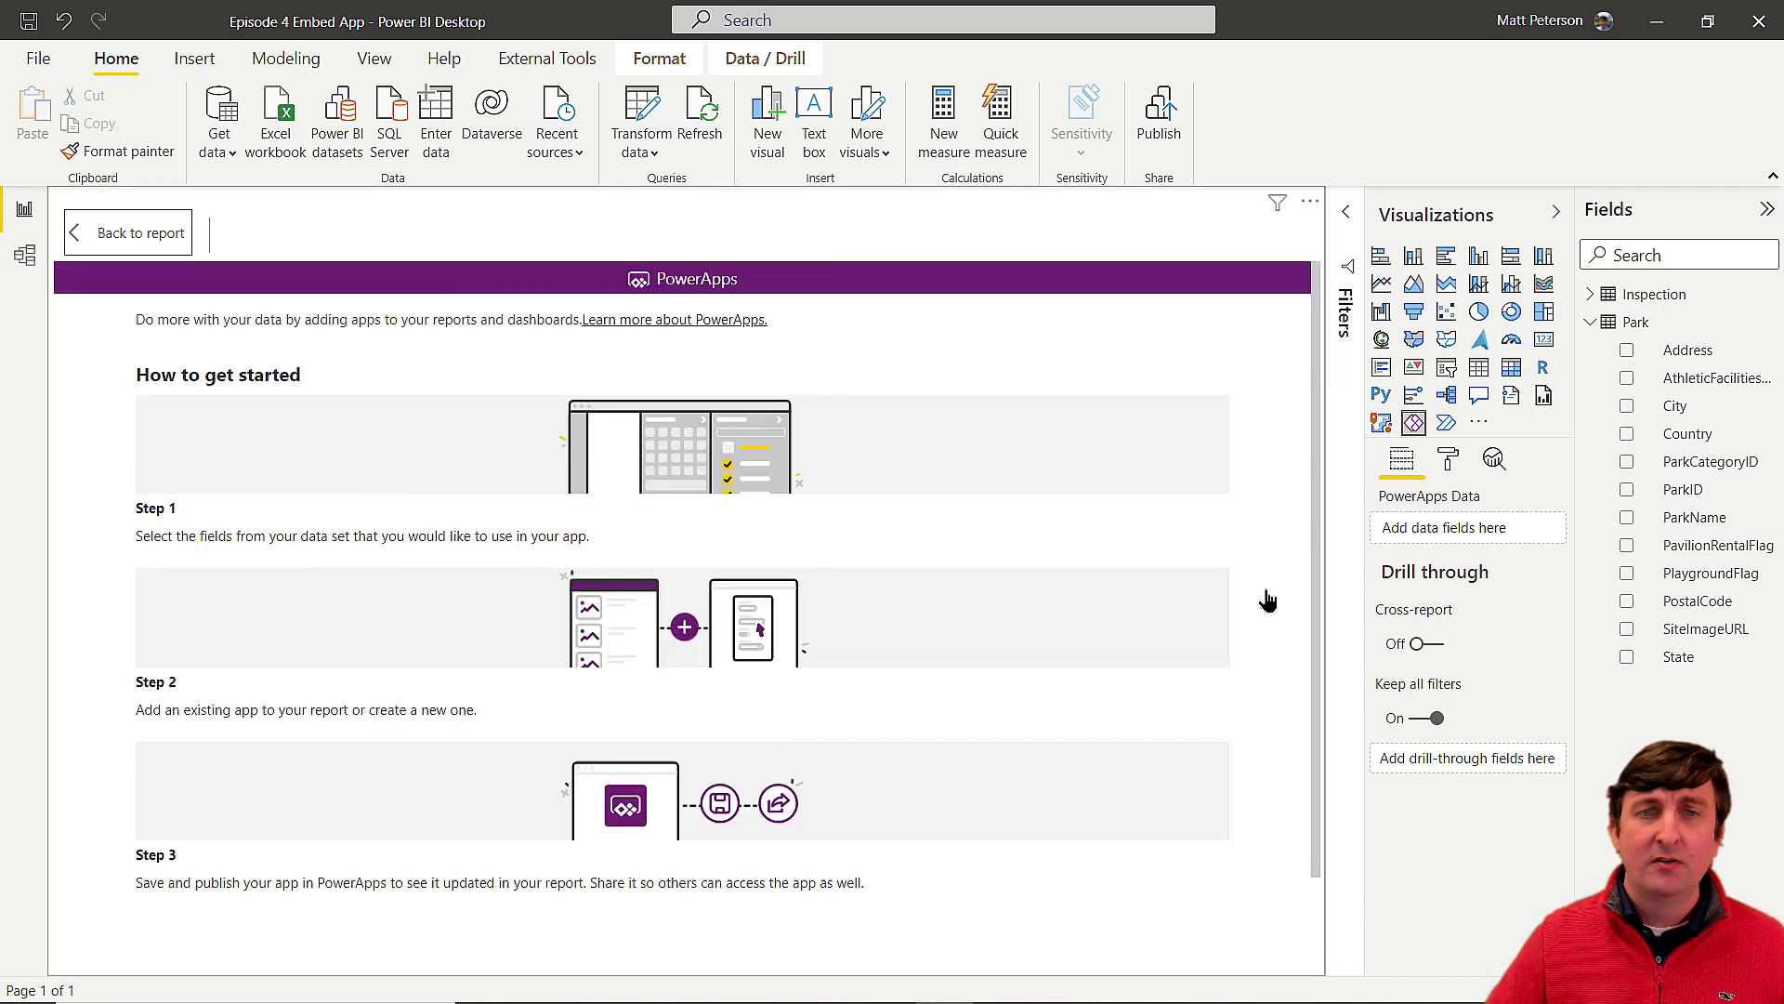
pyautogui.click(109, 234)
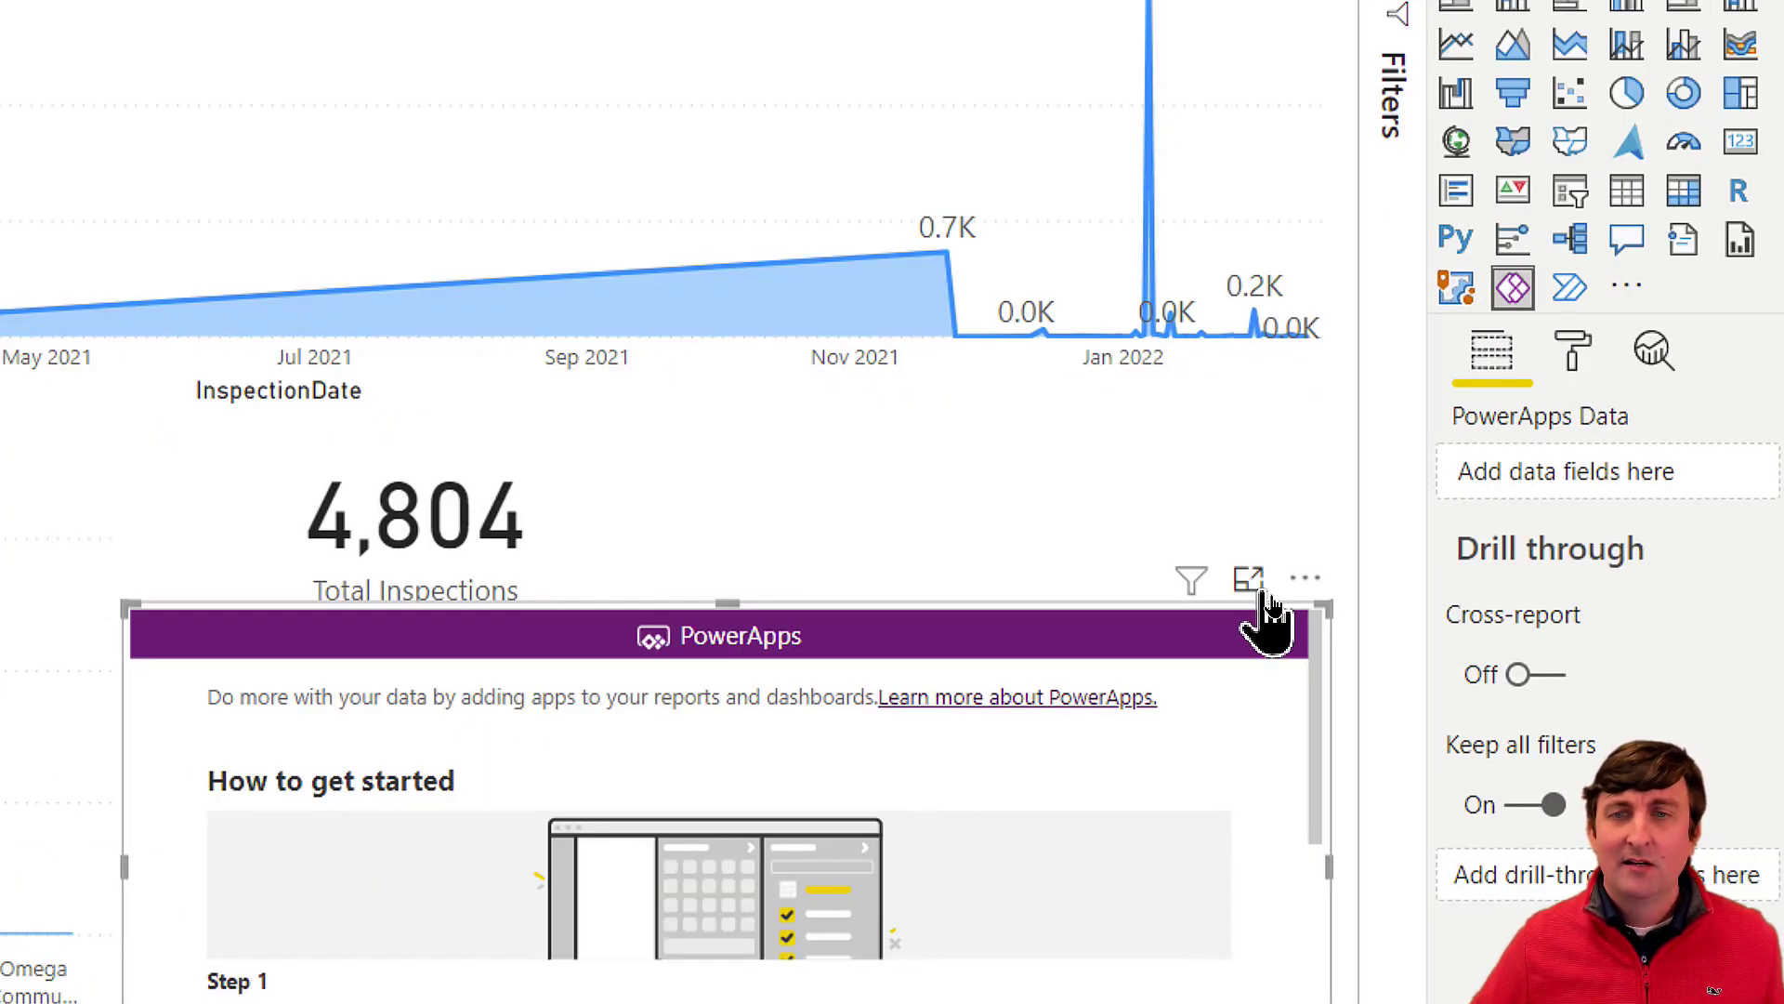
pyautogui.click(1263, 592)
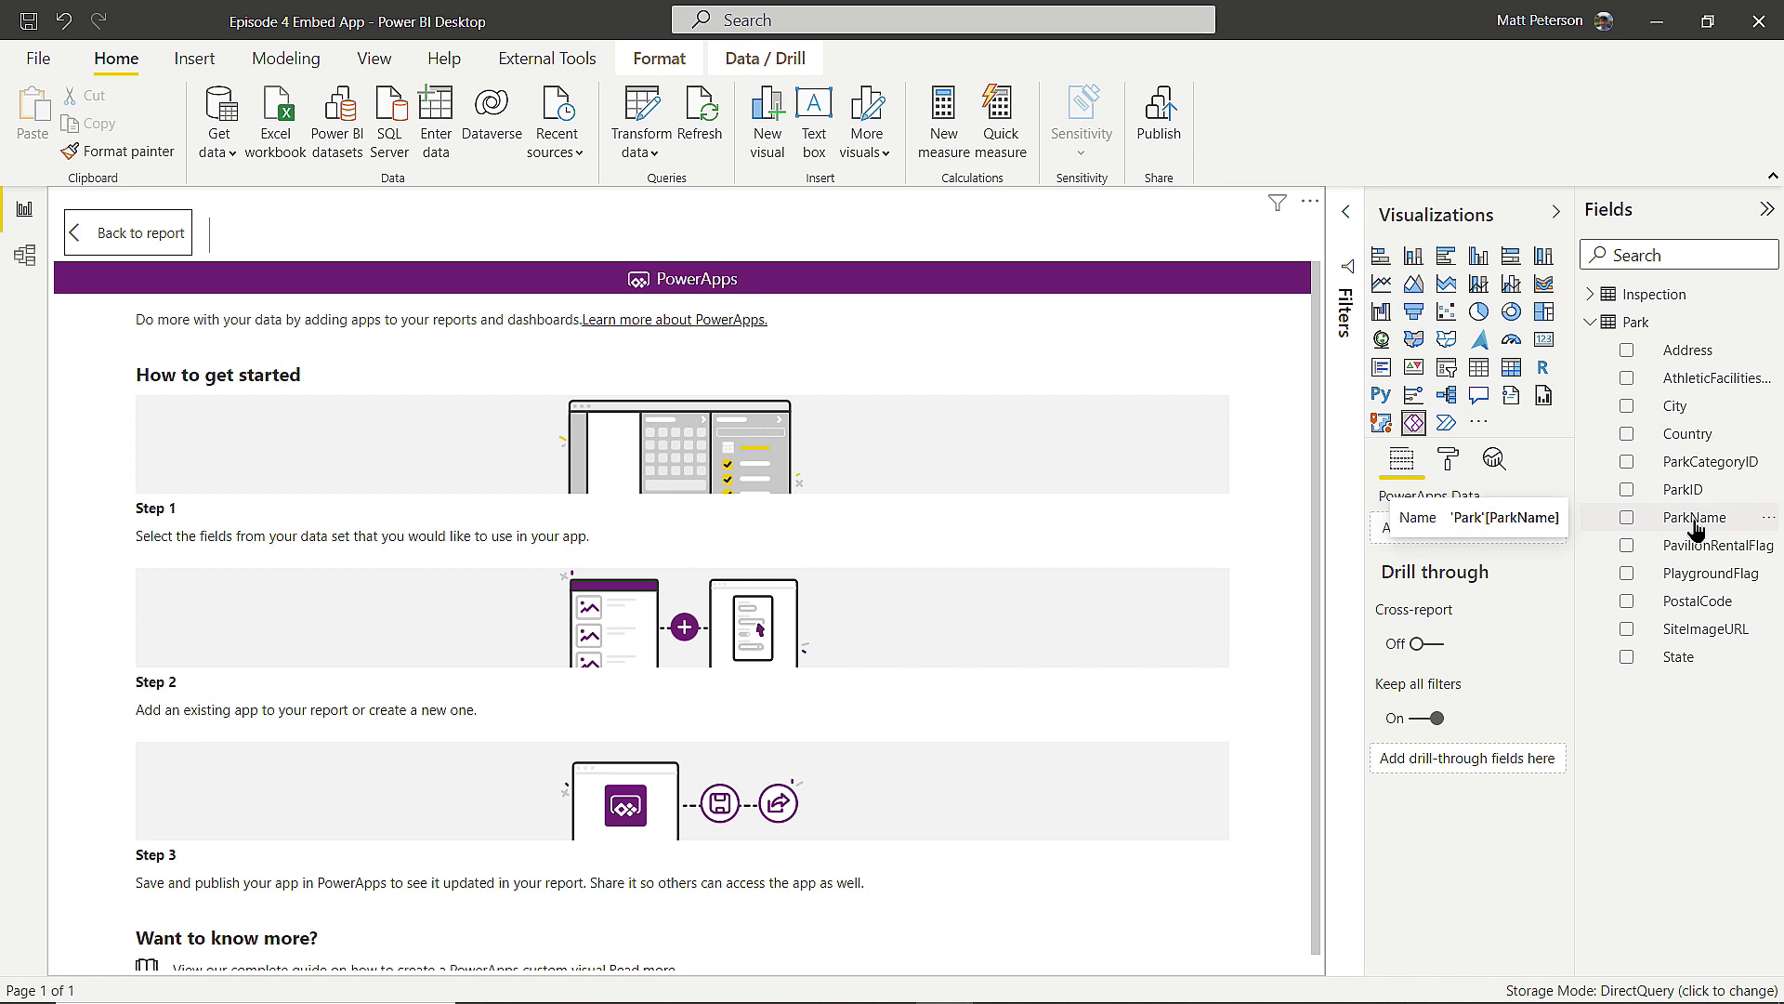
# Feed ParkName into the Power Apps visual, select the personal environment, and pick the Park Inspection app
pyautogui.moveTo(1695, 527); pyautogui.dragTo(1484, 540)
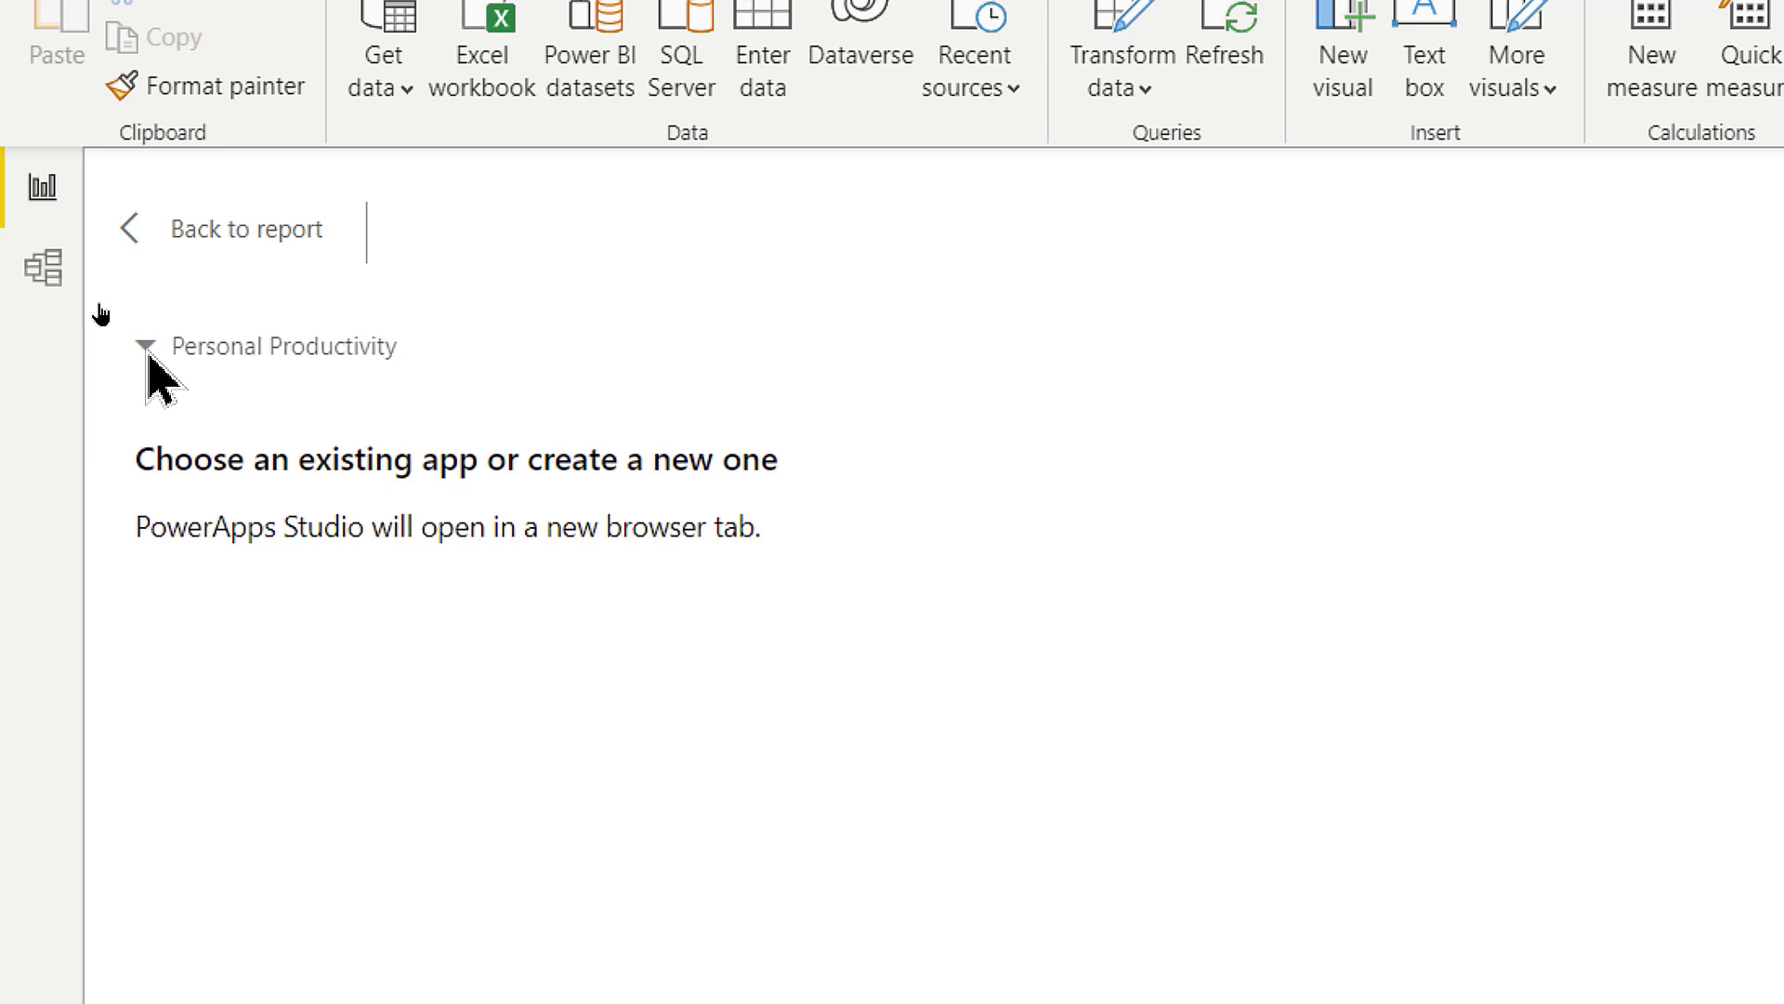
pyautogui.click(289, 352)
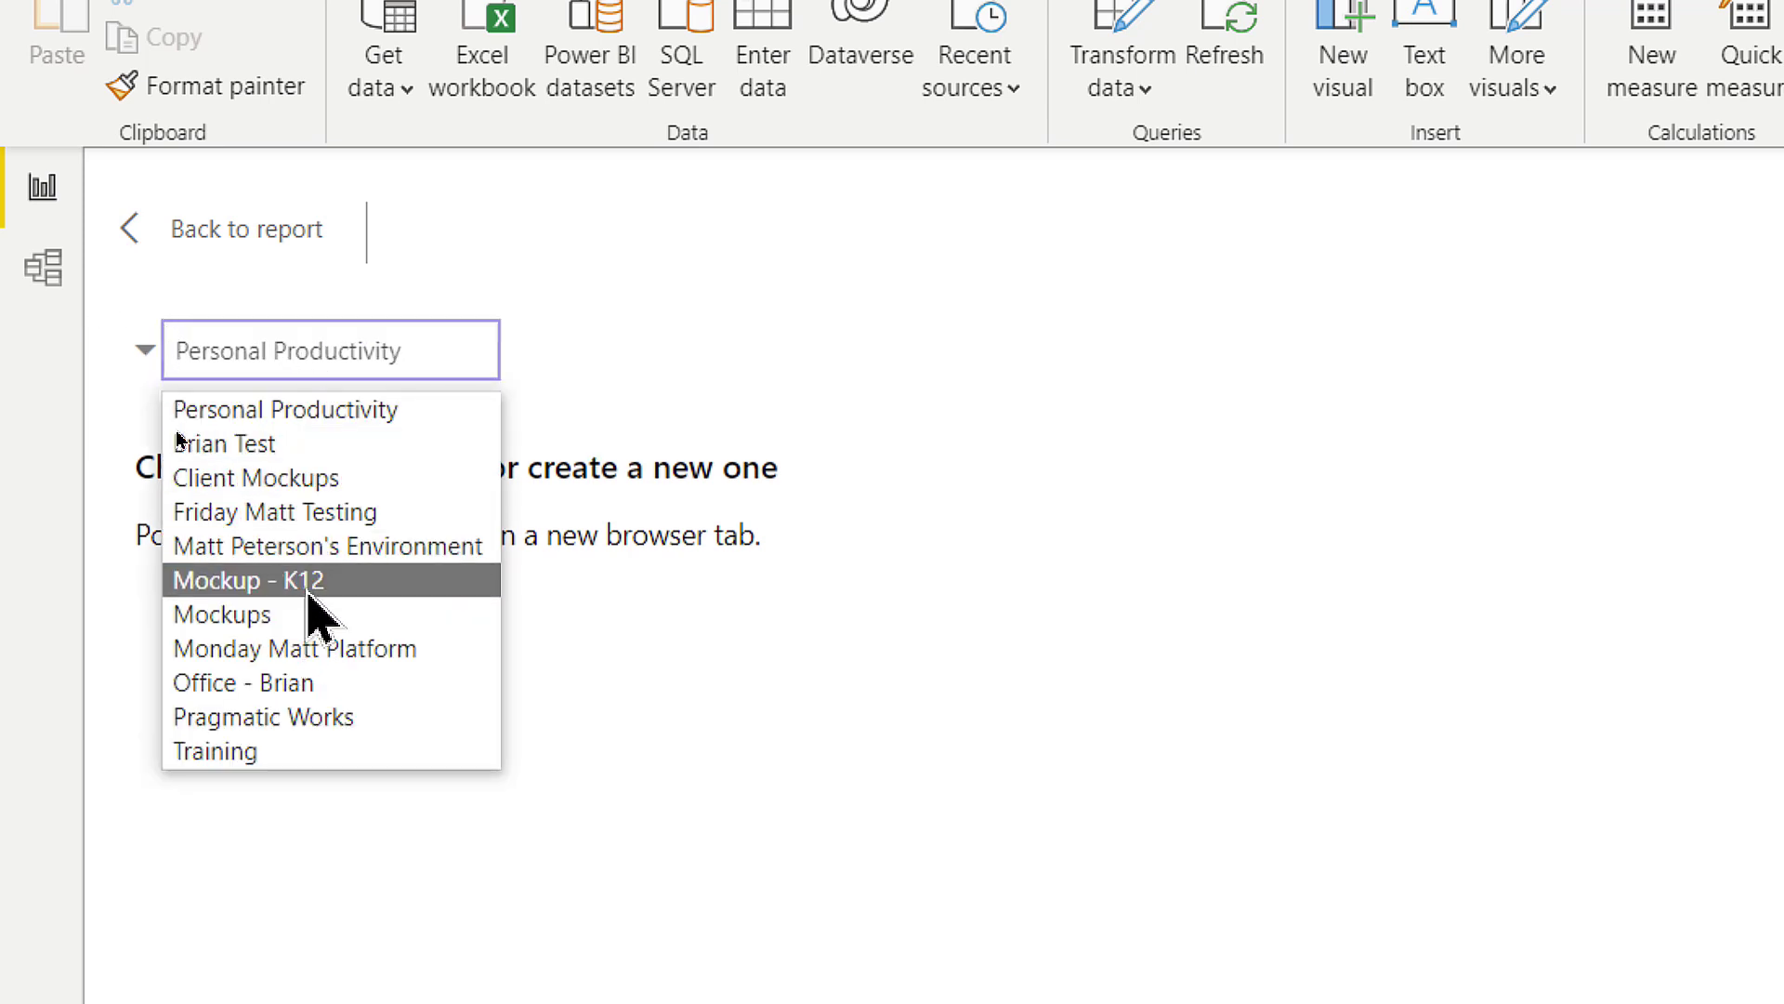
pyautogui.click(310, 548)
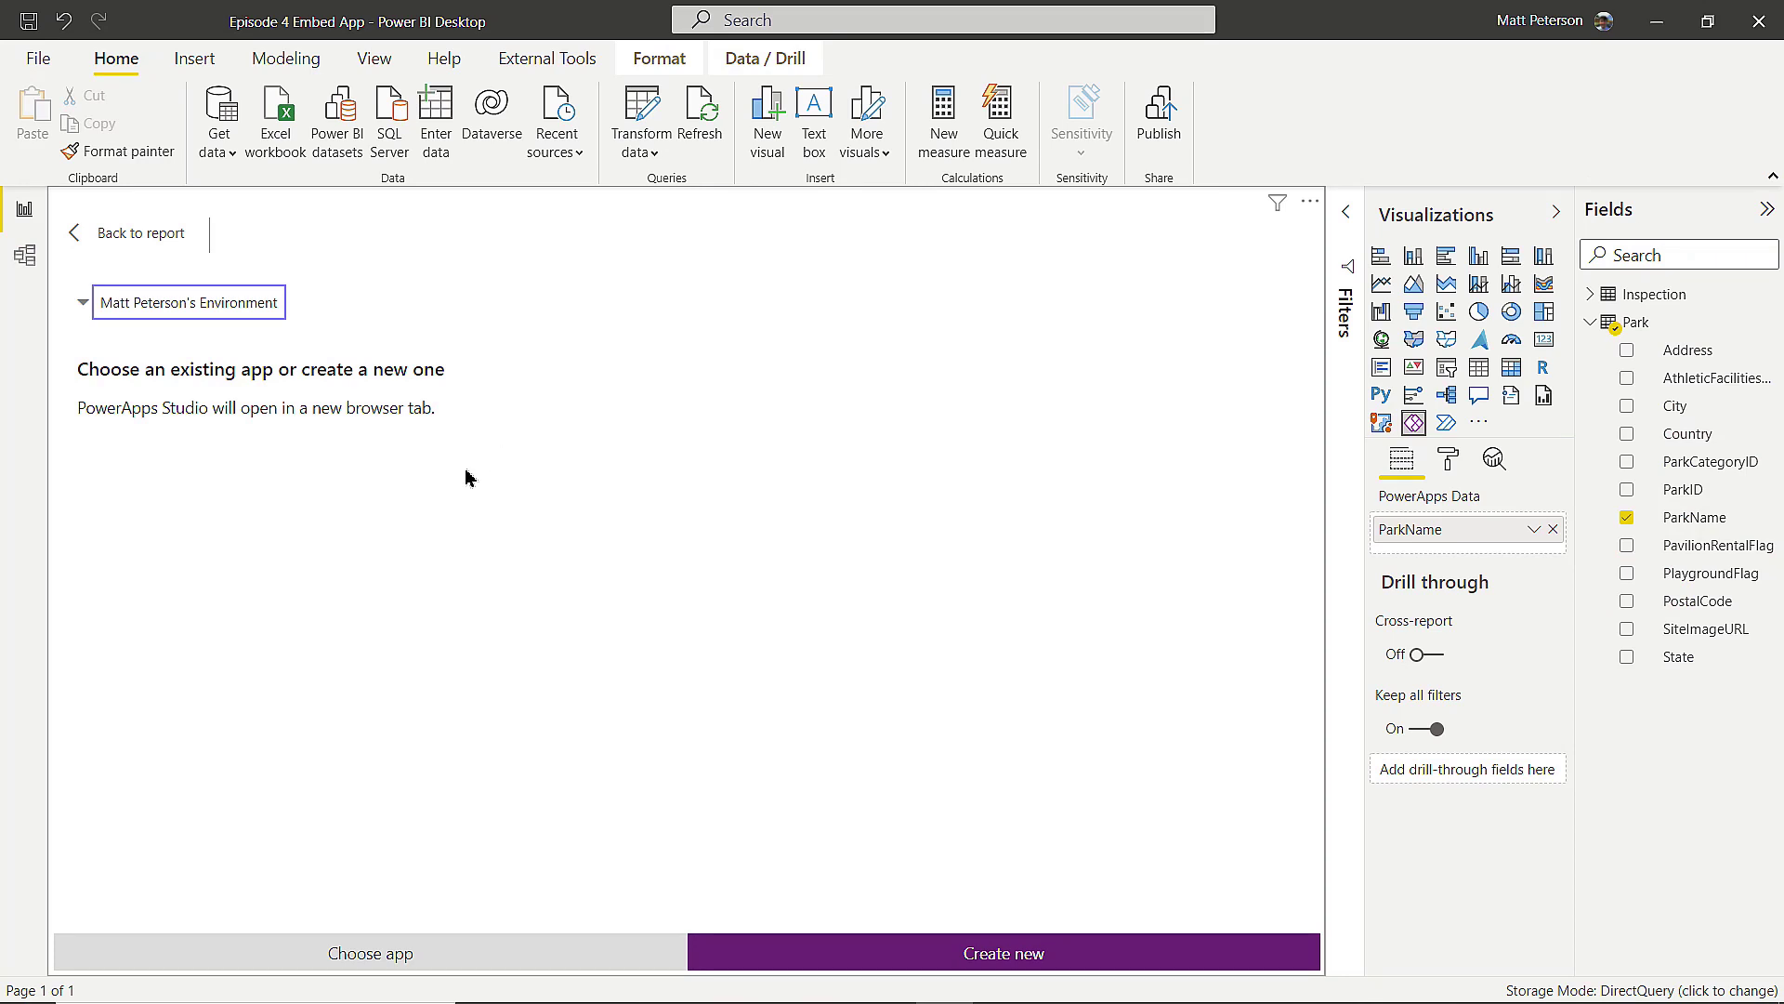
pyautogui.click(352, 954)
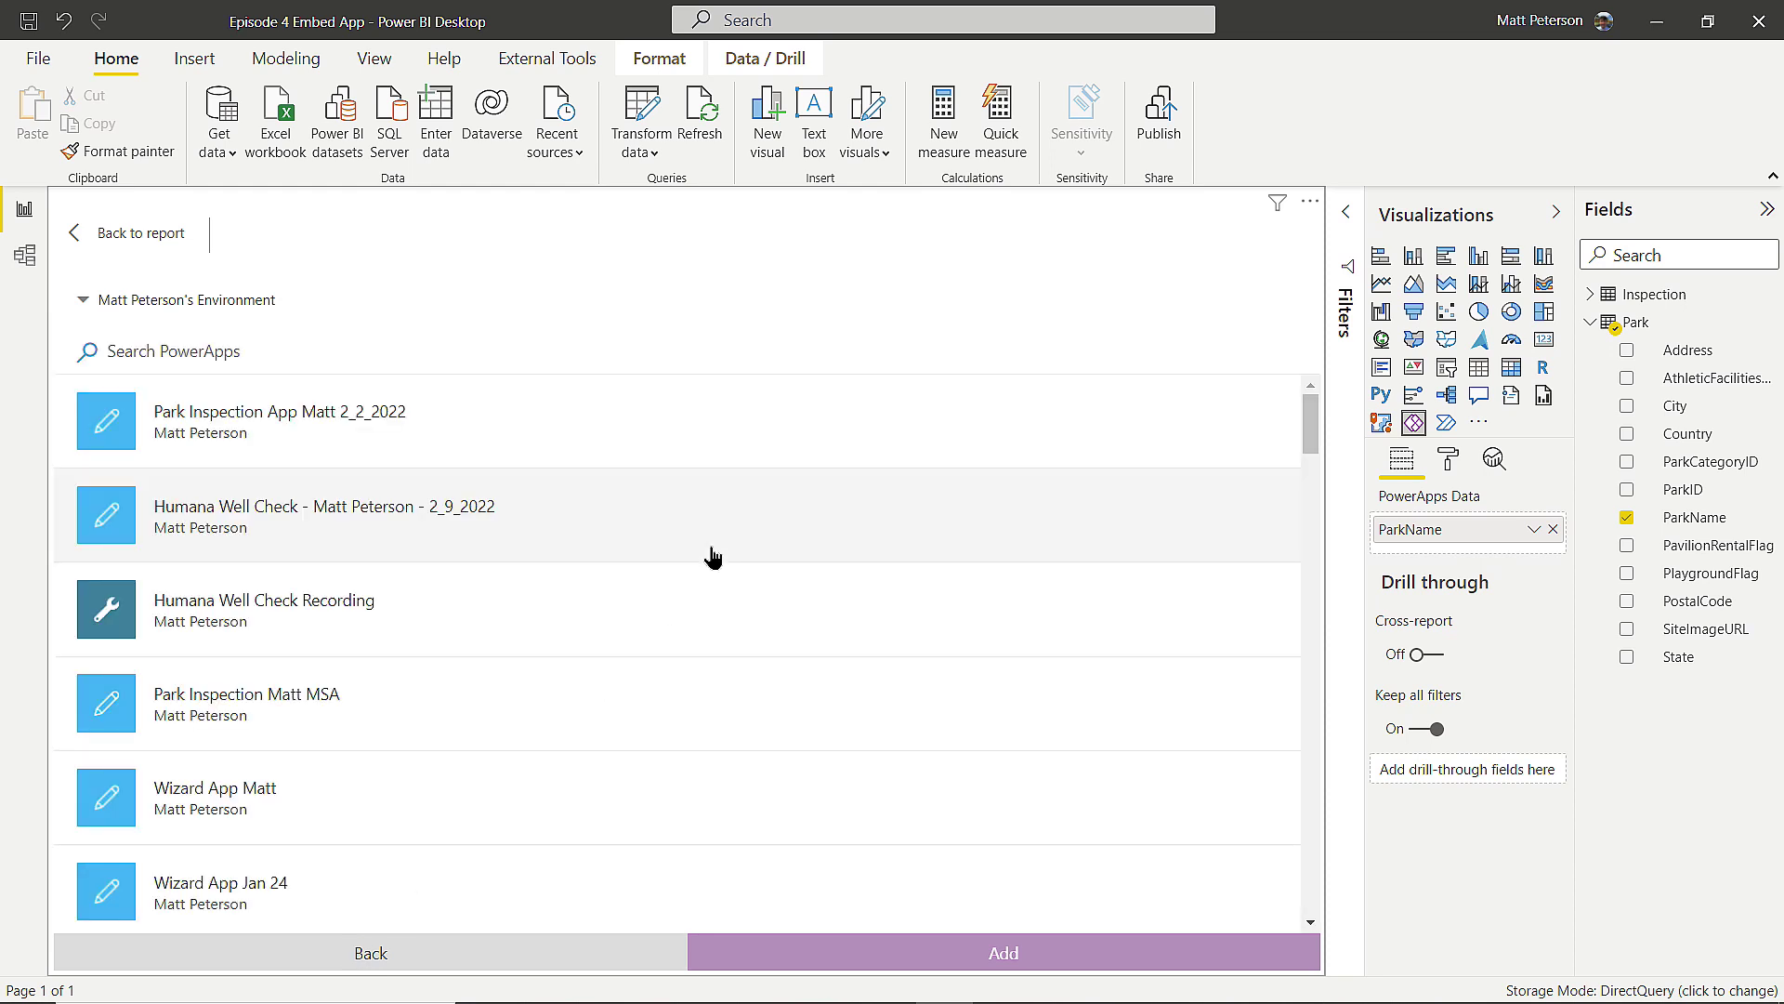
pyautogui.click(261, 412)
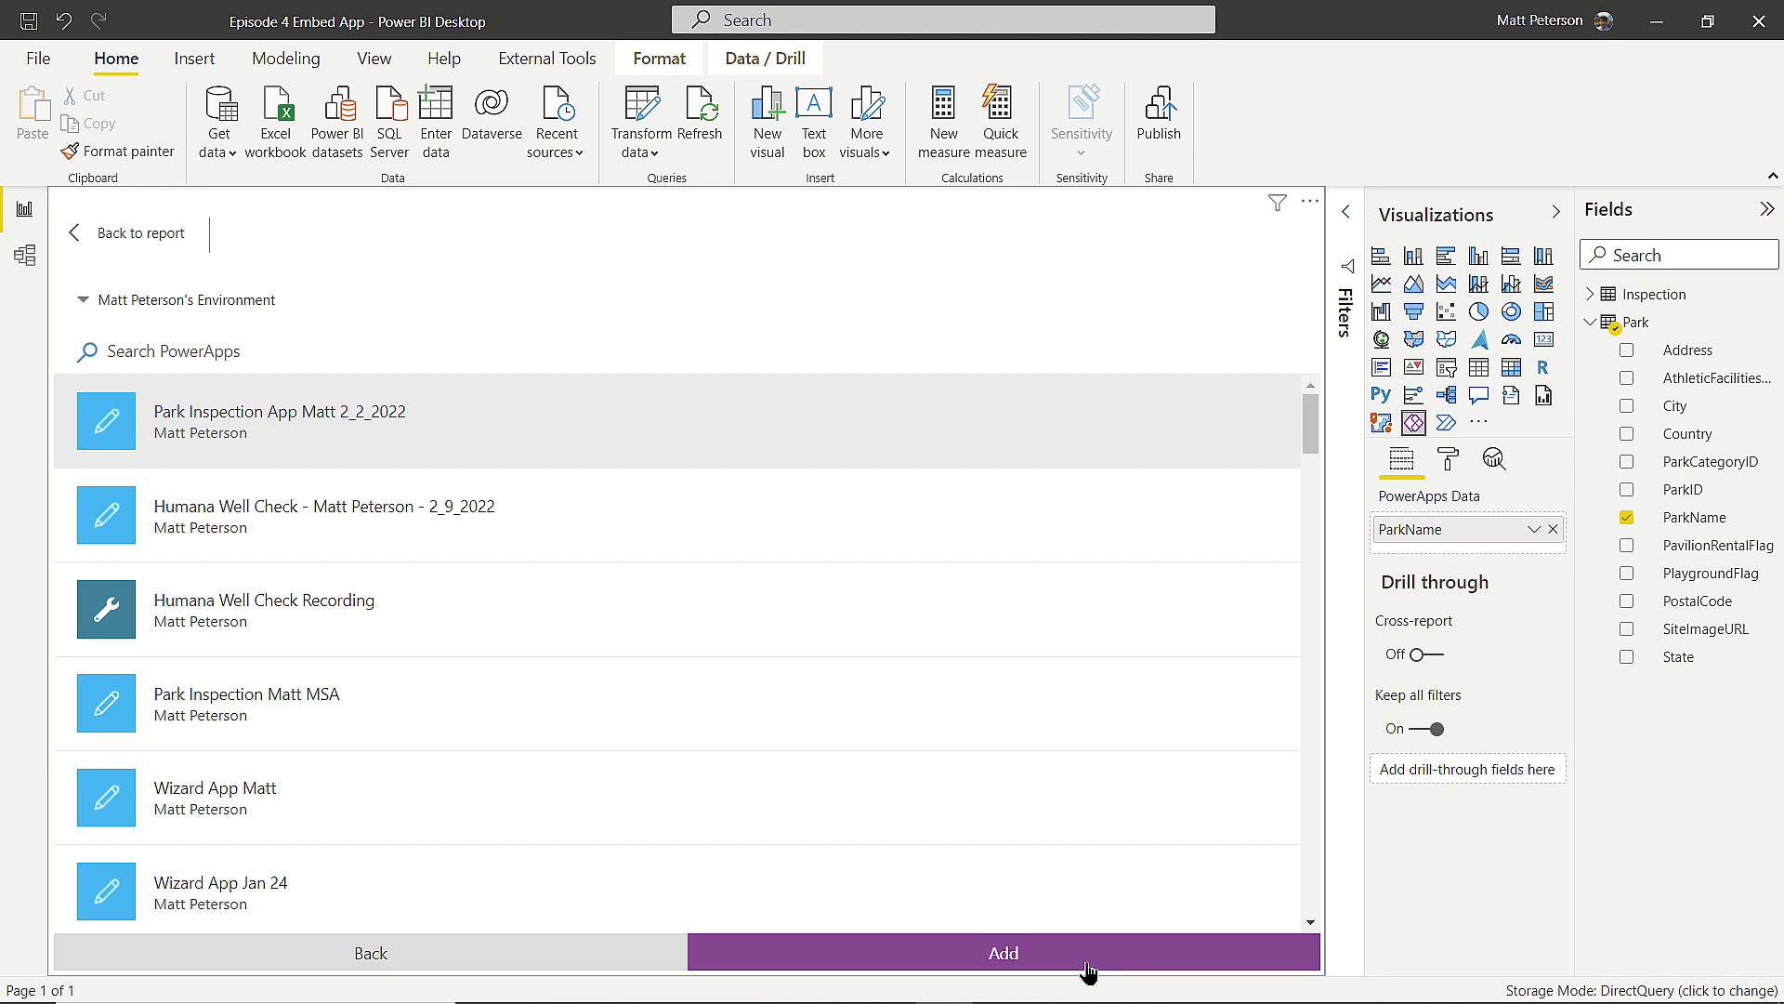
# Add the Park Inspection app to the visual and skip the Power Apps Studio save reminder
pyautogui.click(1089, 964)
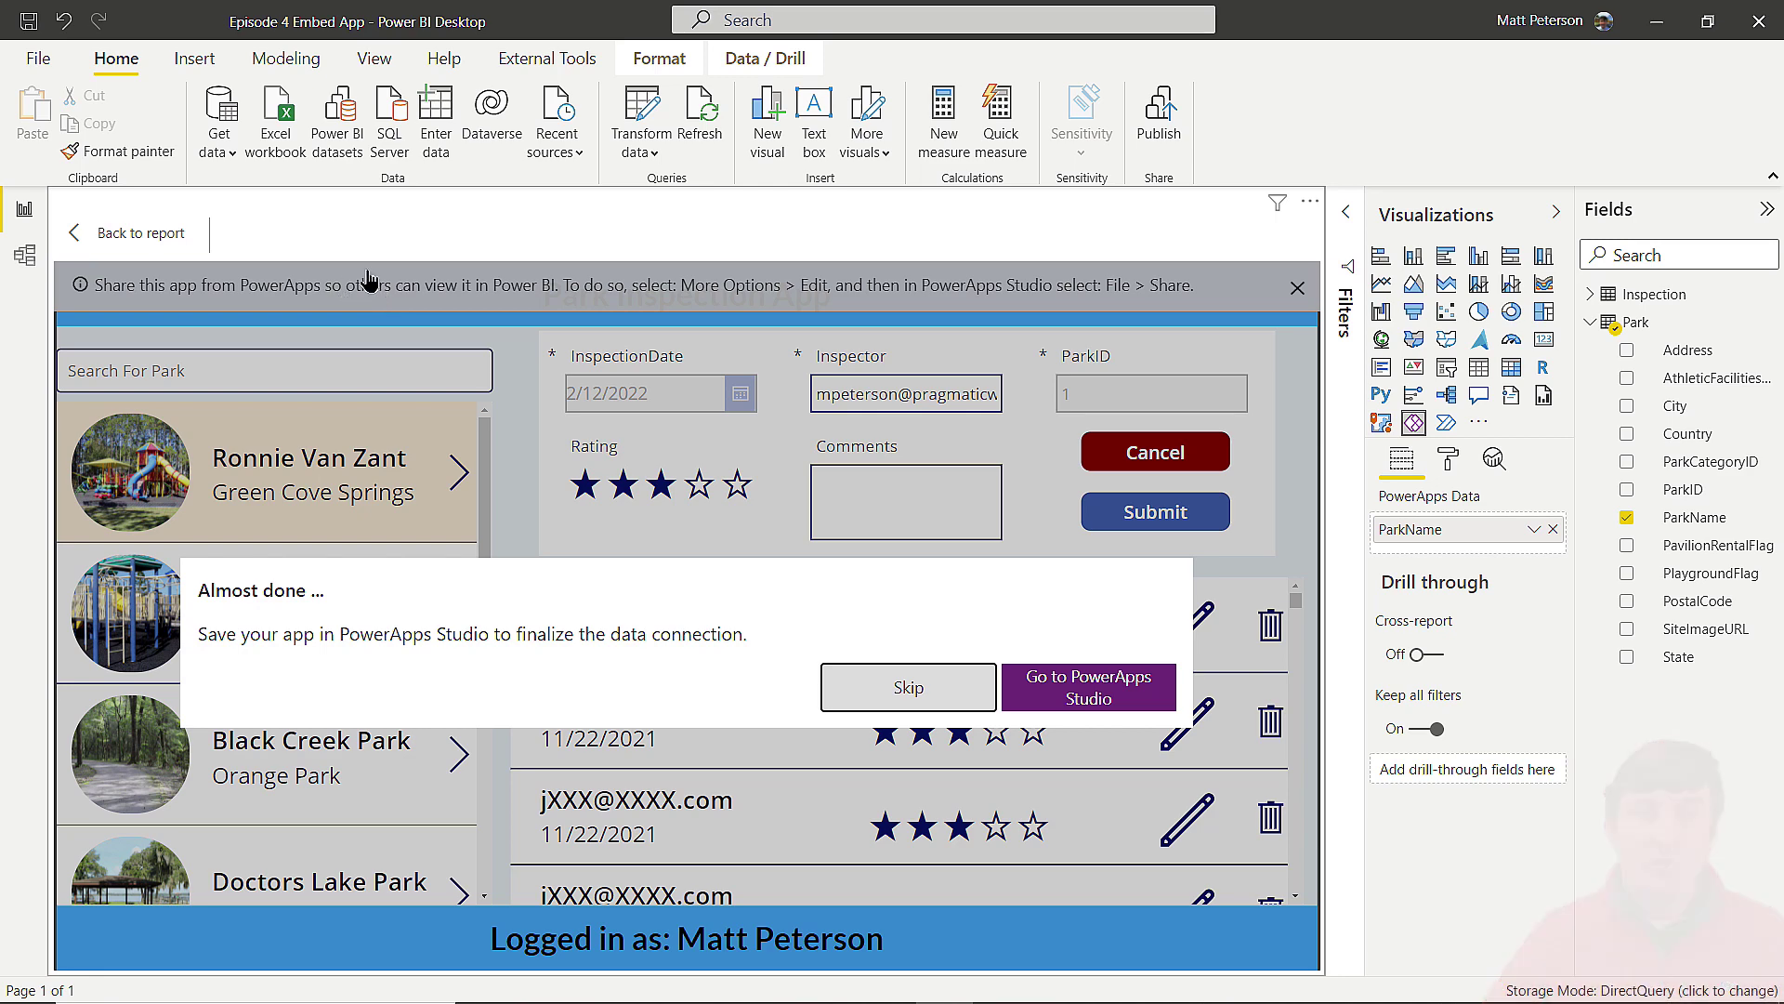
pyautogui.click(894, 689)
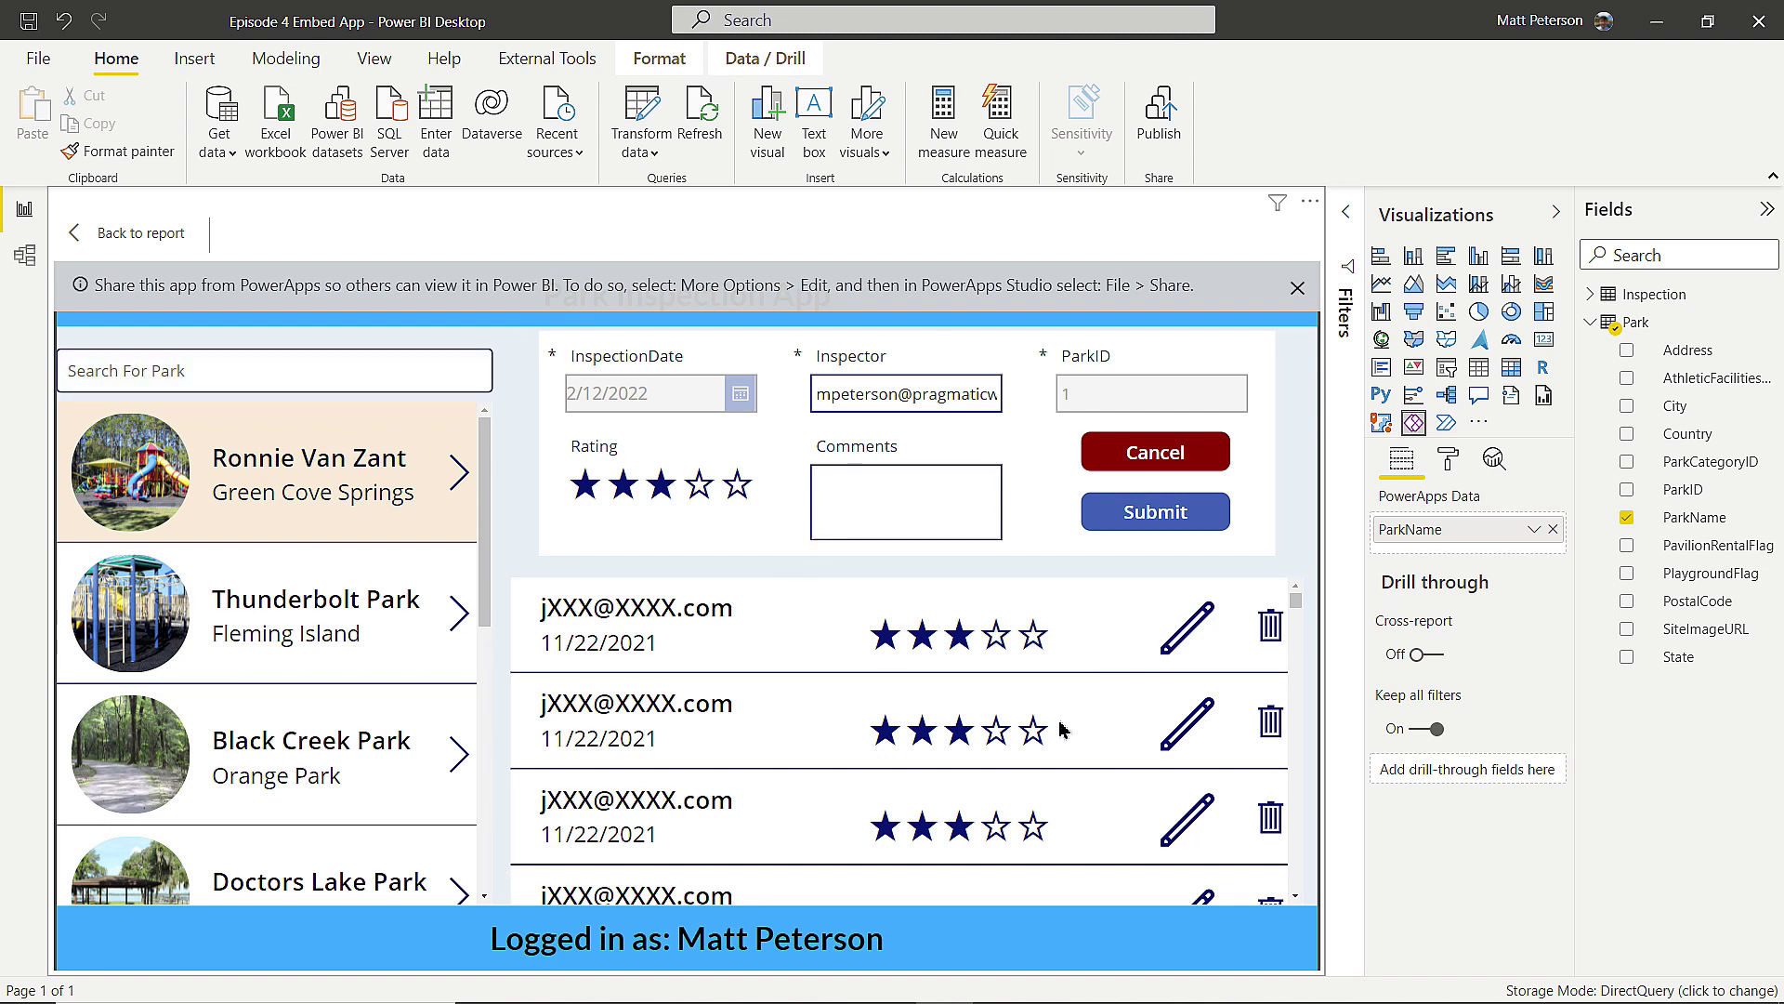
pyautogui.click(122, 239)
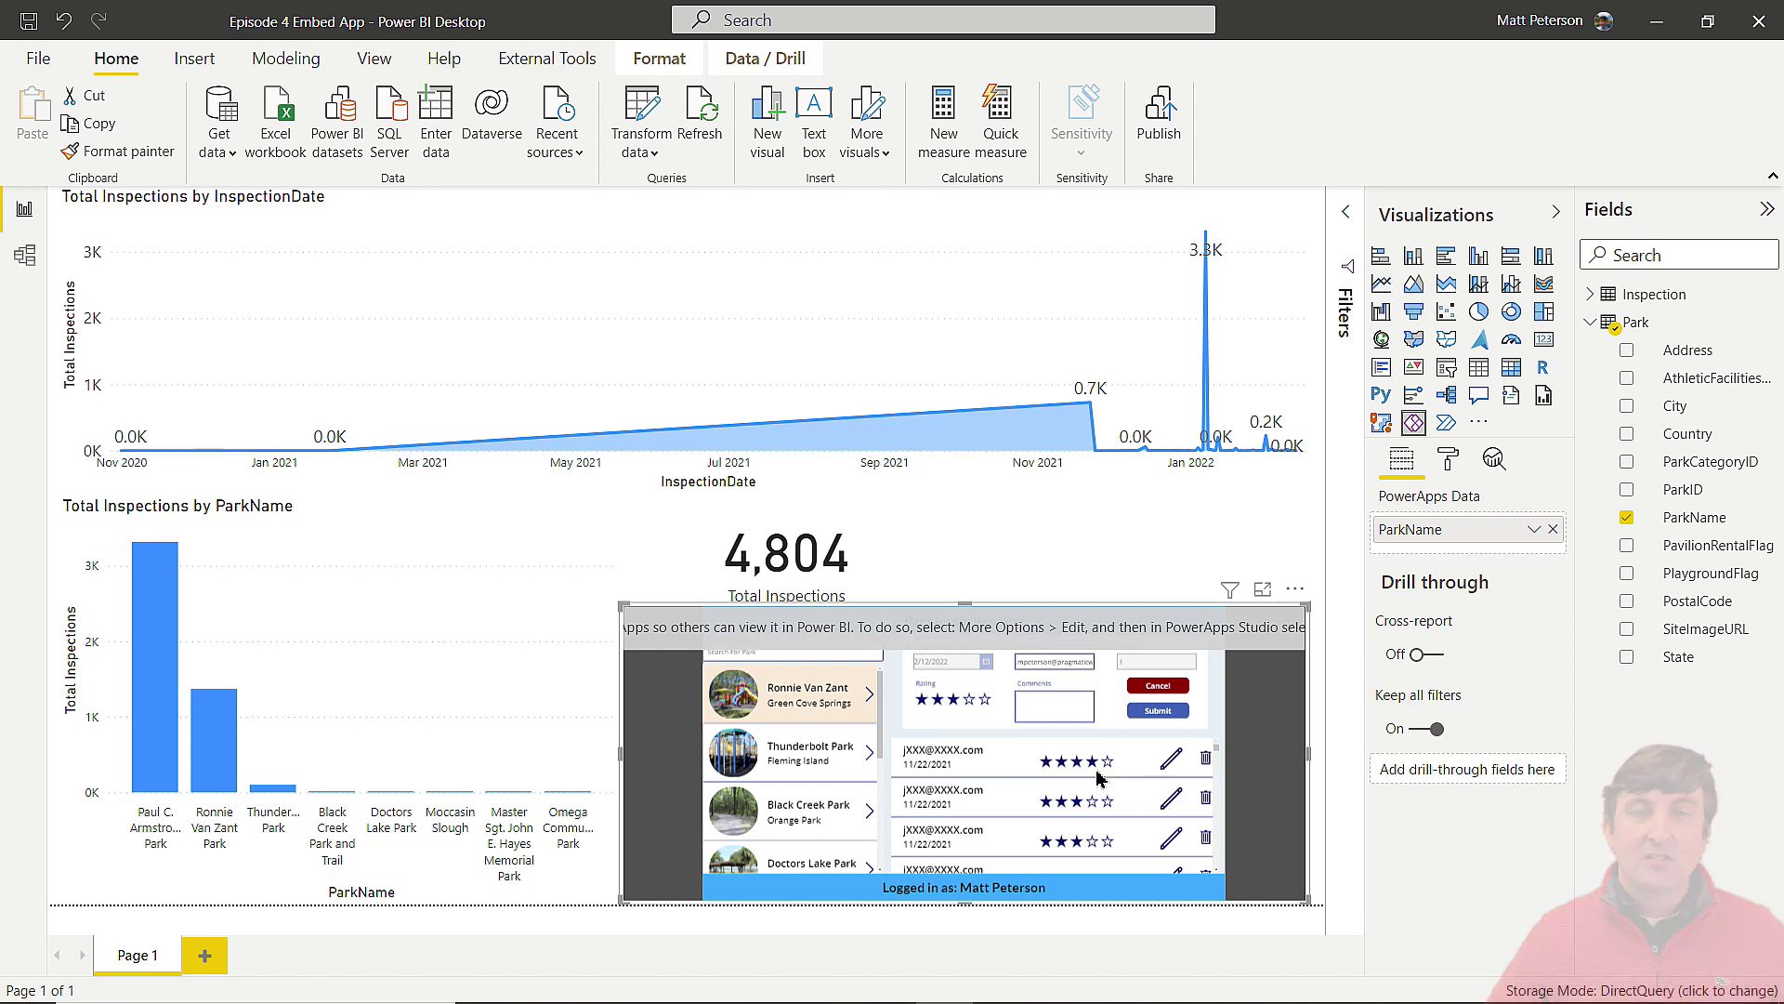
# Expand the embedded app to full canvas and search the park list for 'mast'
pyautogui.click(1263, 591)
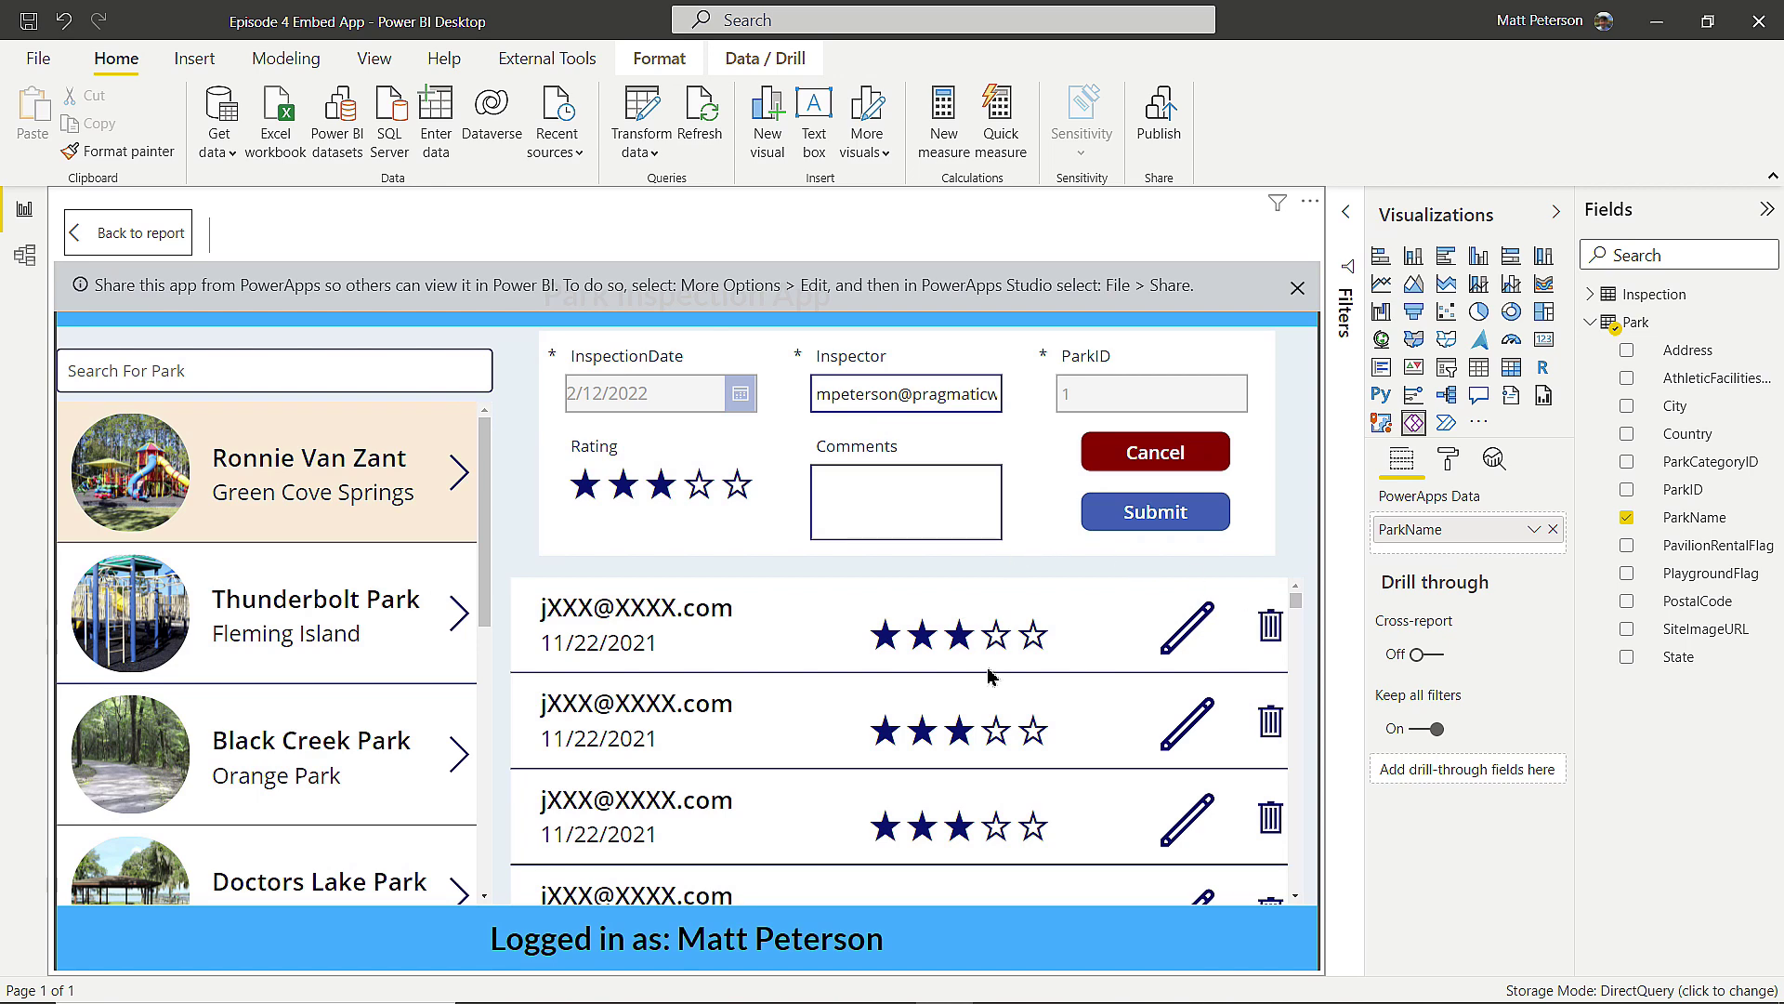
pyautogui.click(154, 240)
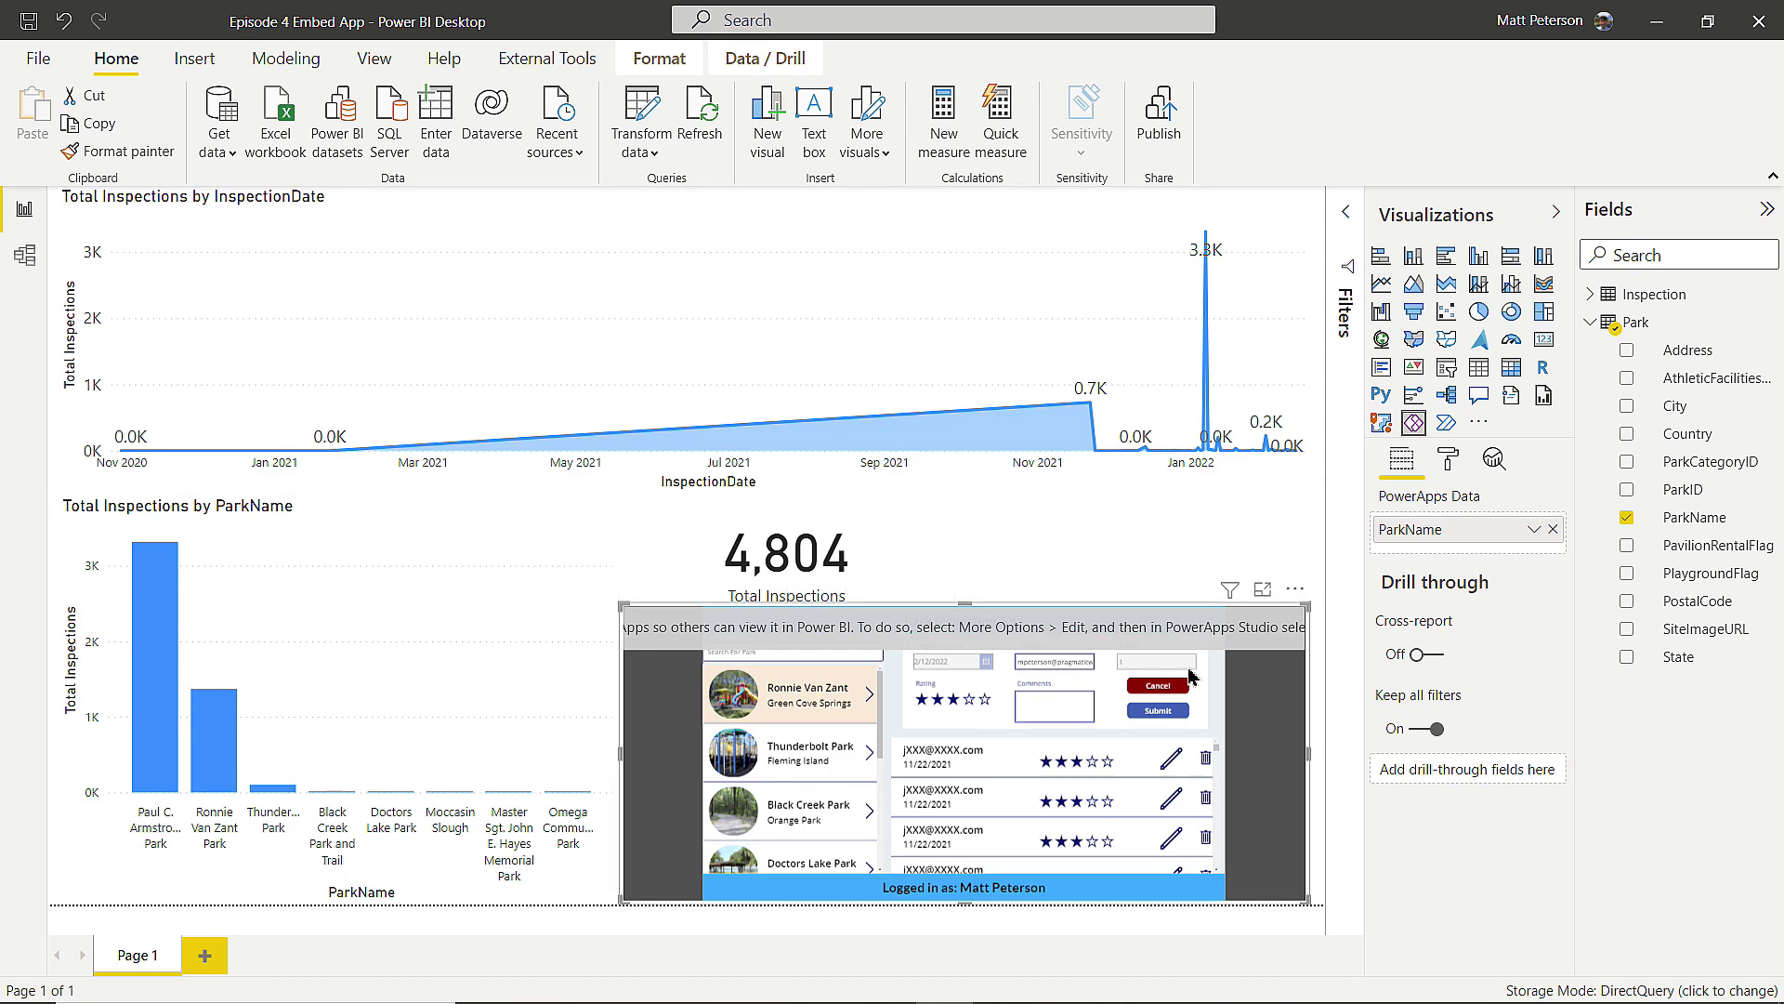
pyautogui.click(1262, 590)
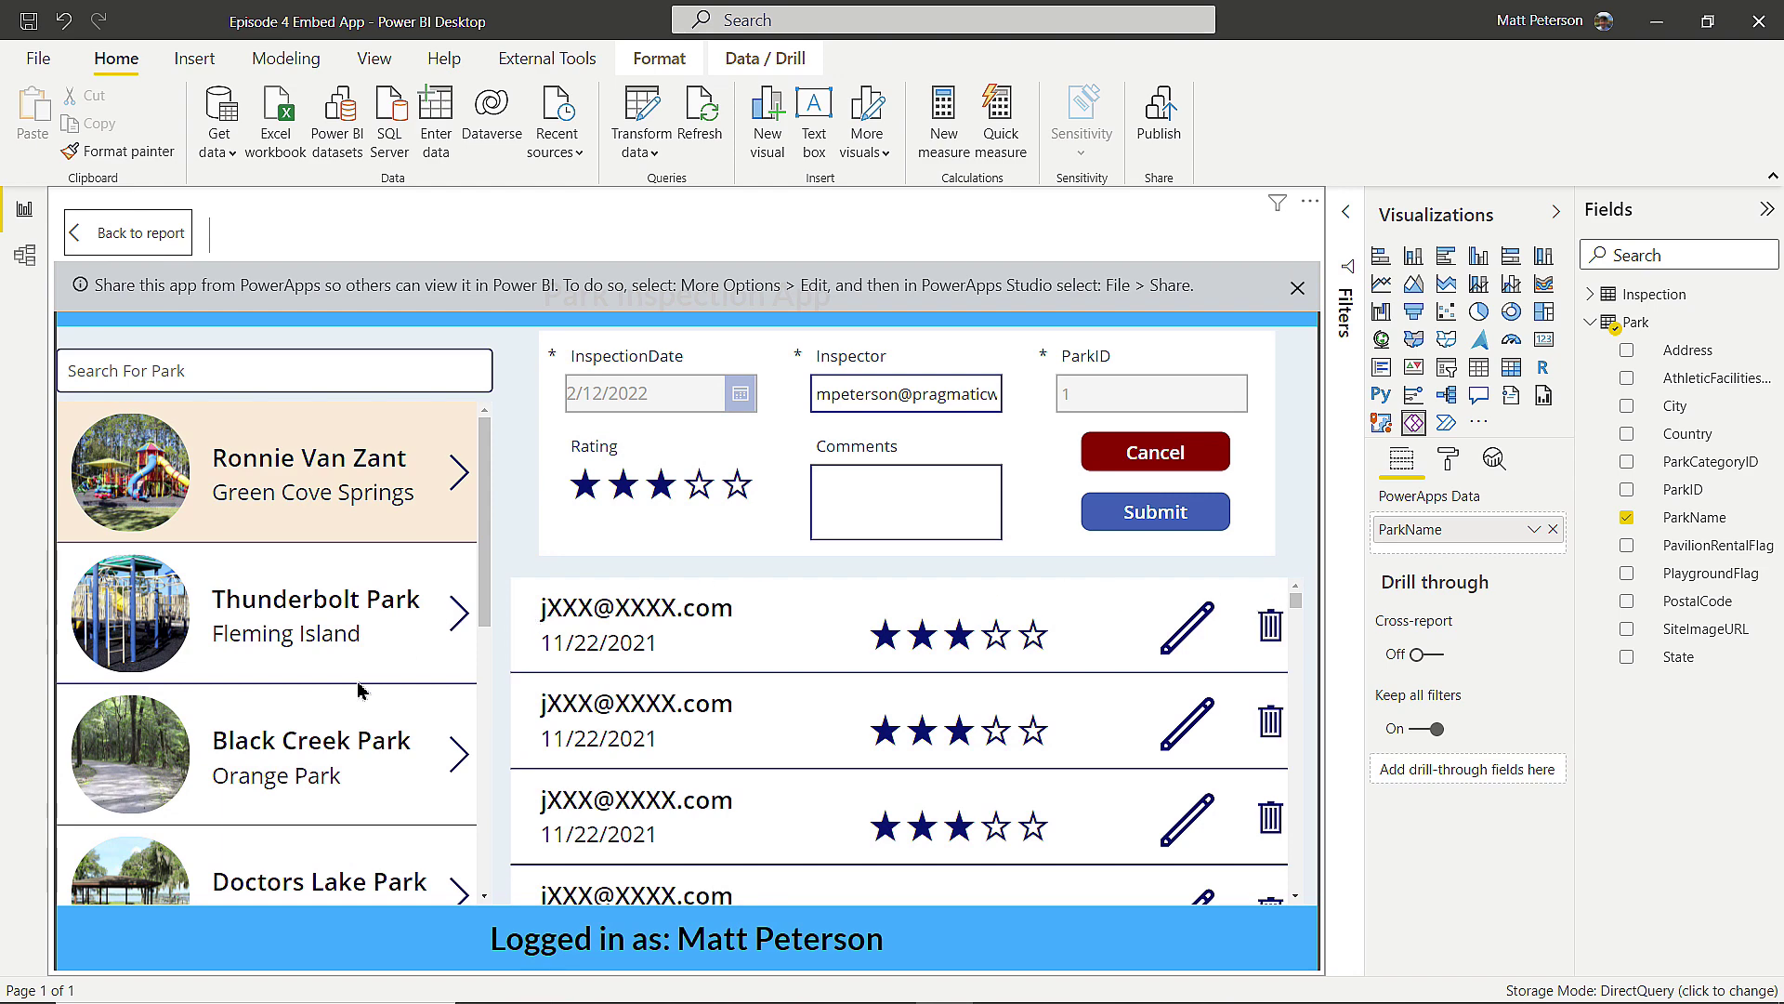
pyautogui.scroll(-2, 356, 689)
pyautogui.click(147, 369)
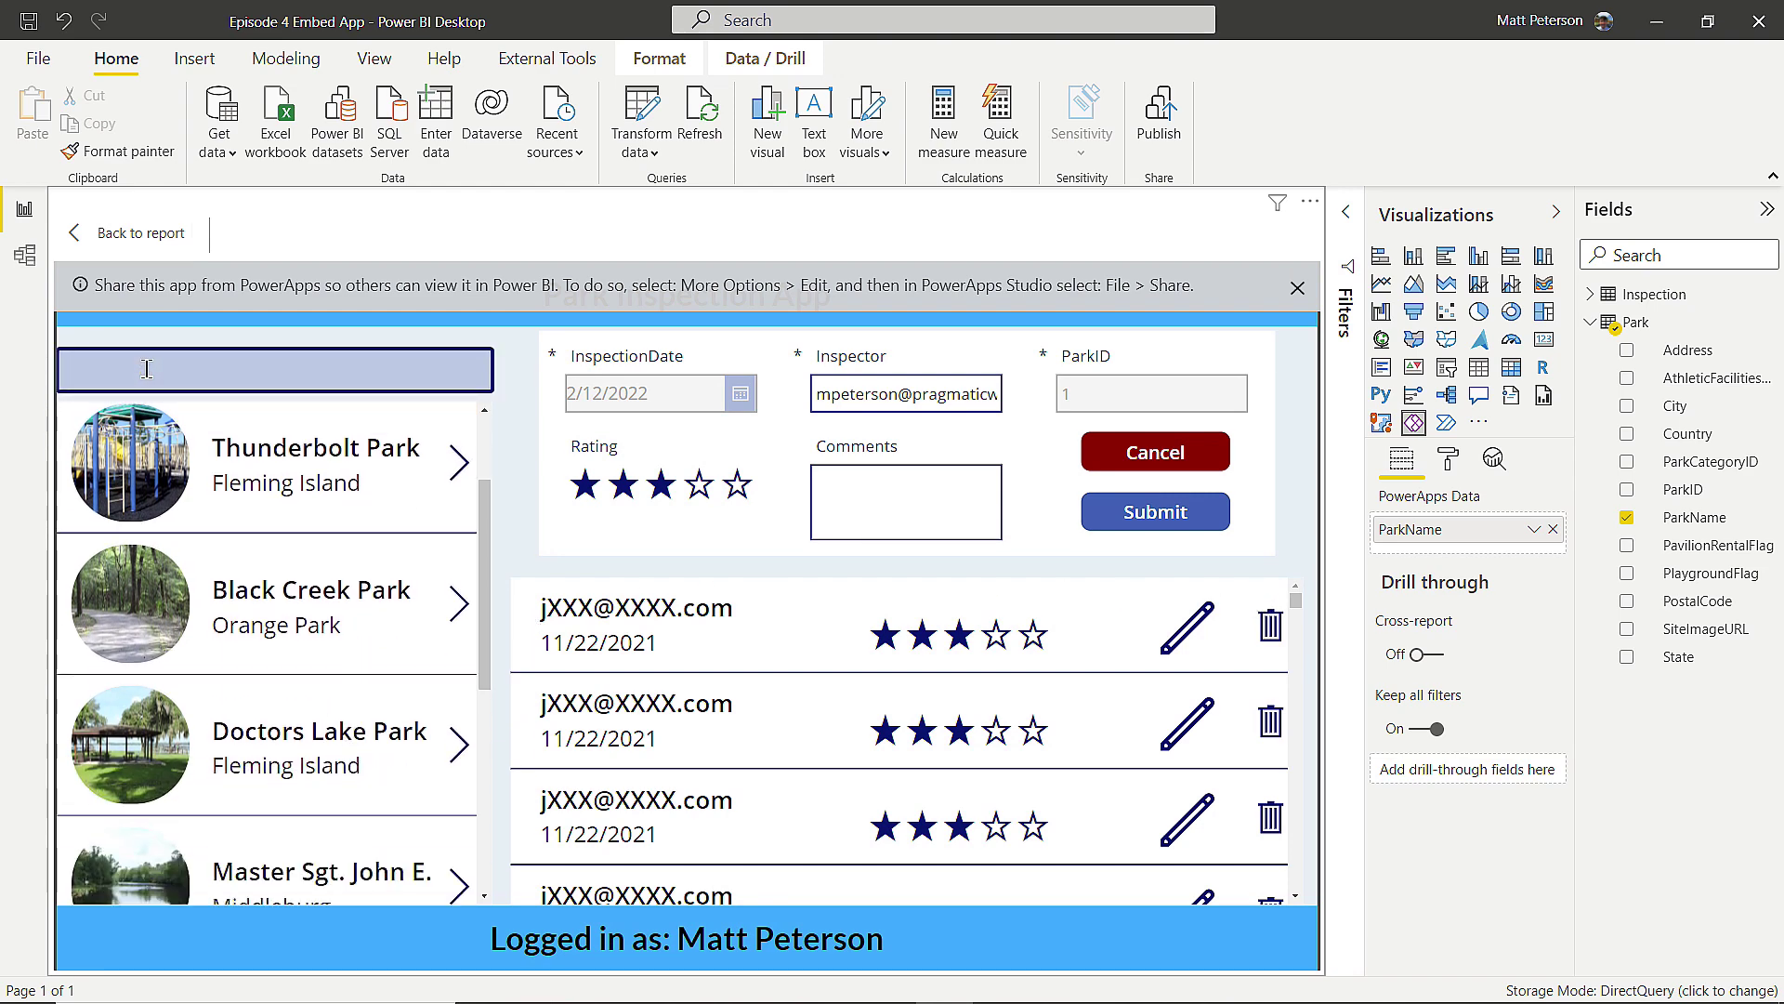
pyautogui.write('mast')
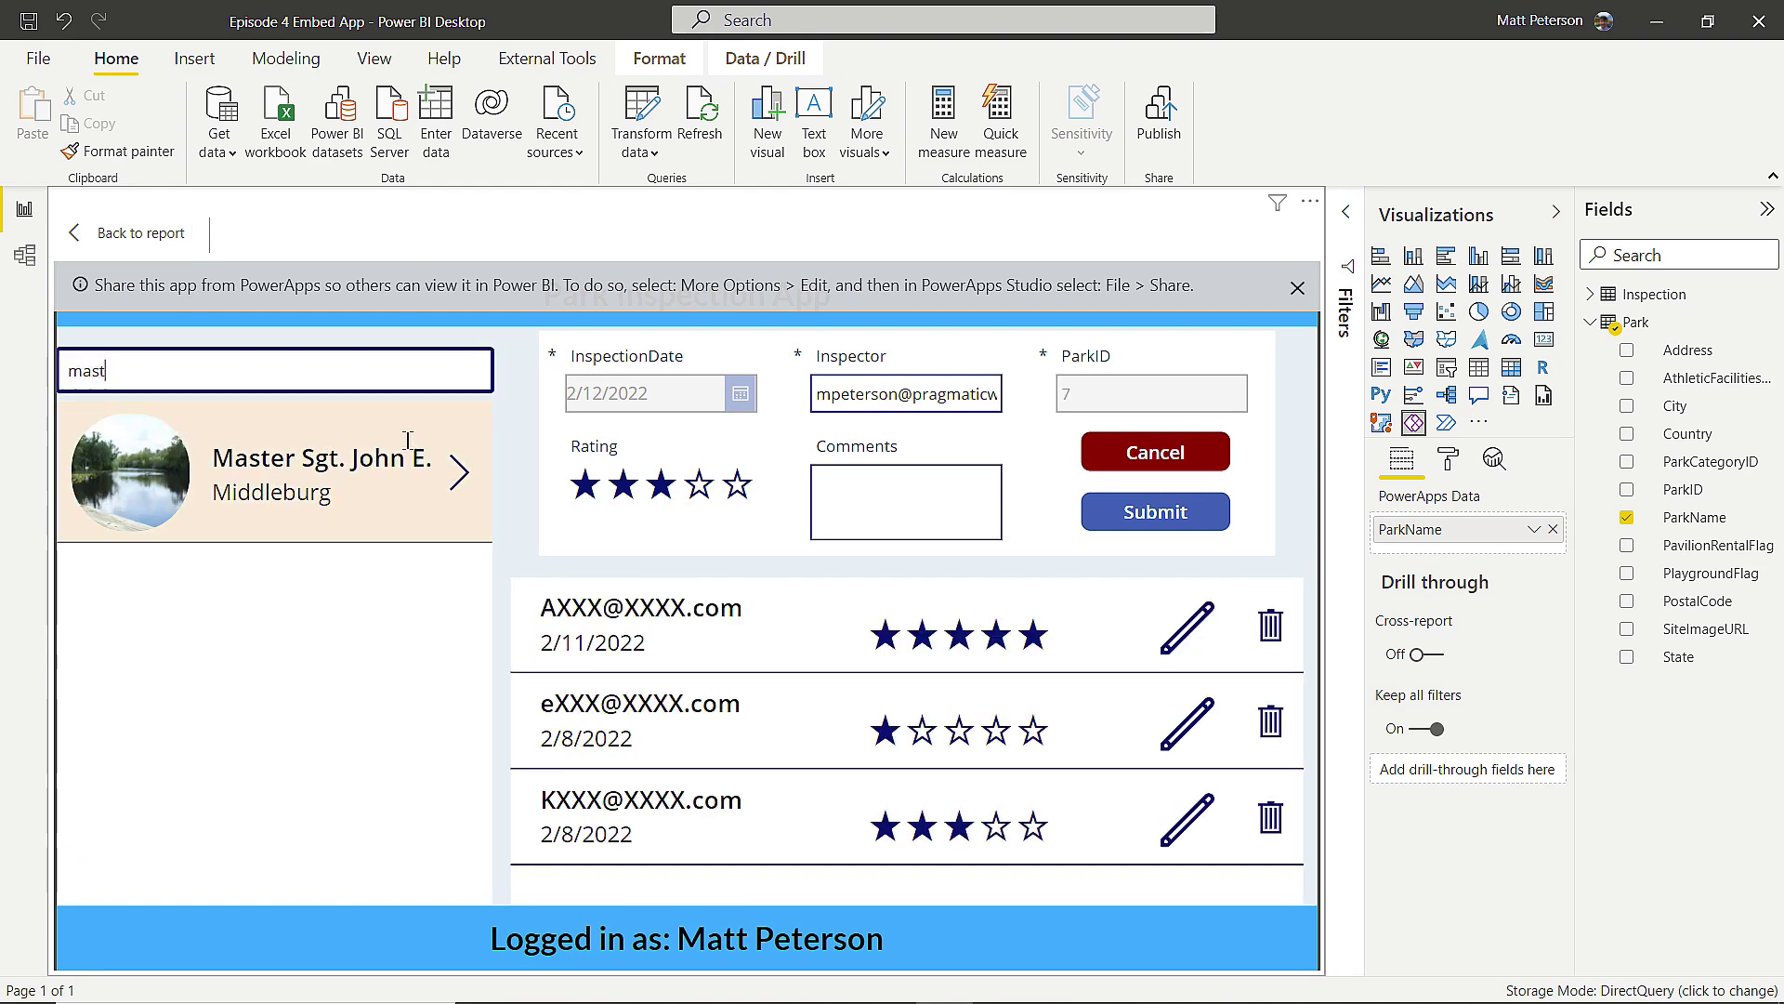
# Submit a 1-star inspection commenting 'This was not in great shape', then return to the report
pyautogui.click(583, 485)
pyautogui.click(866, 491)
pyautogui.write('This was not ')
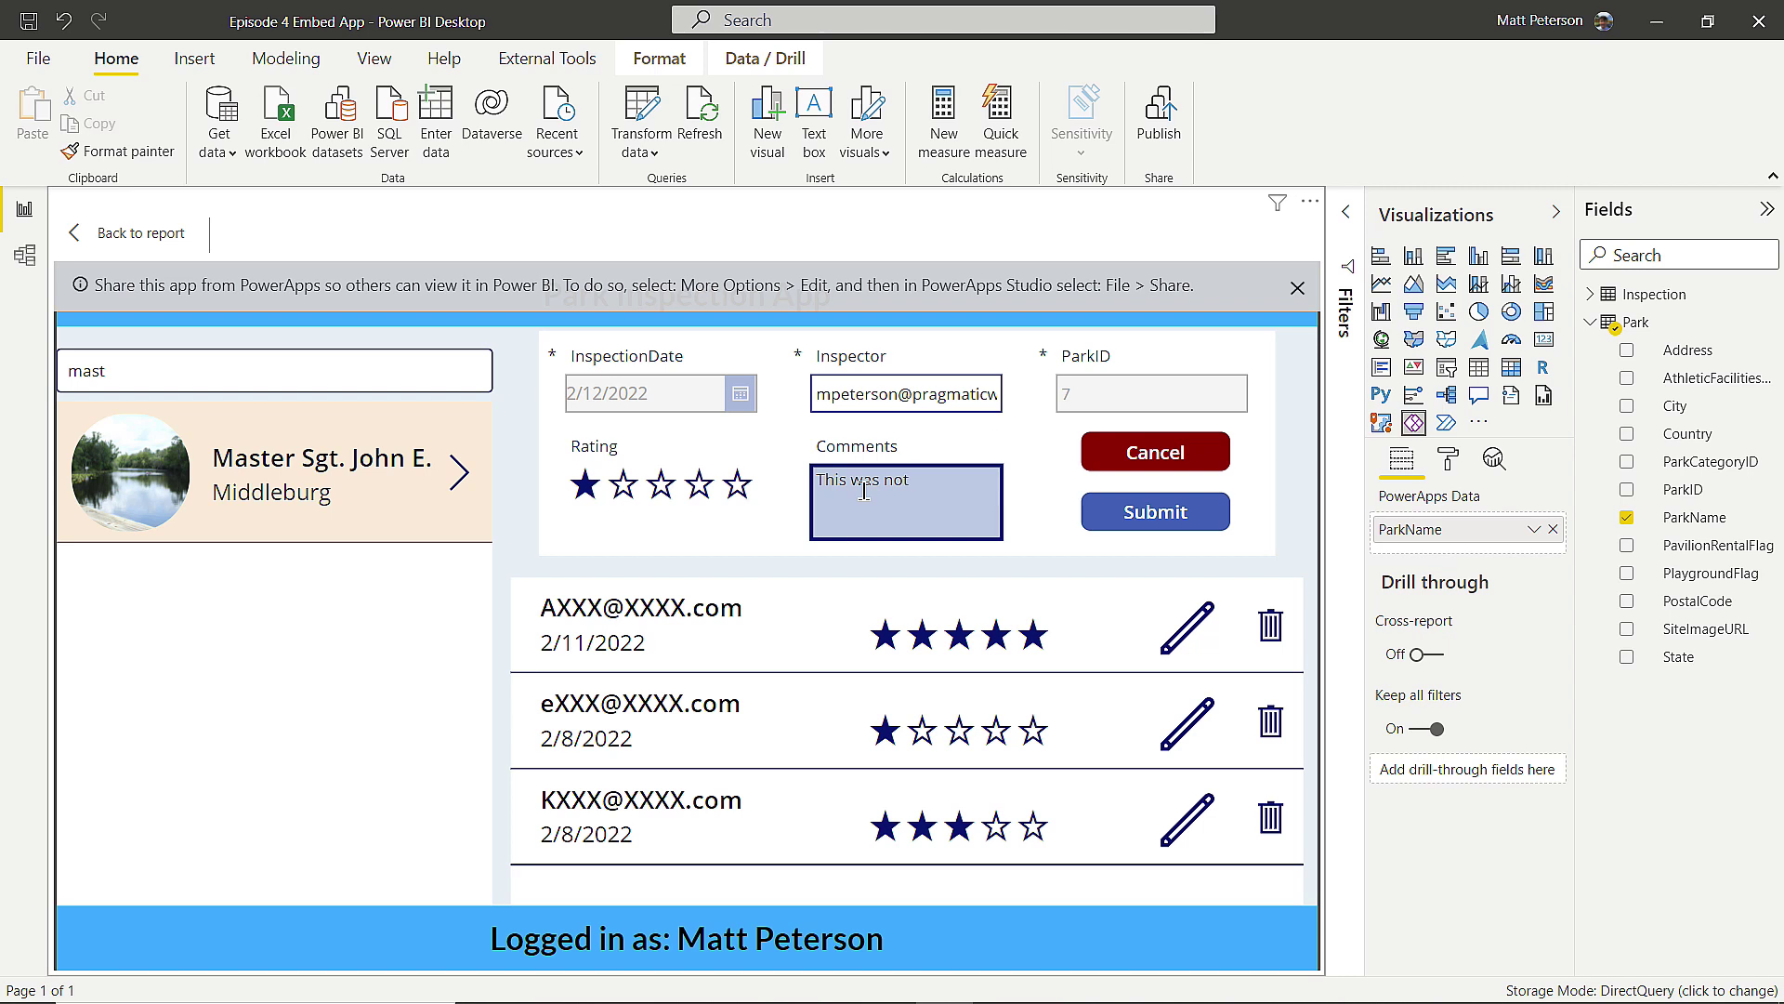
pyautogui.write('in great shape')
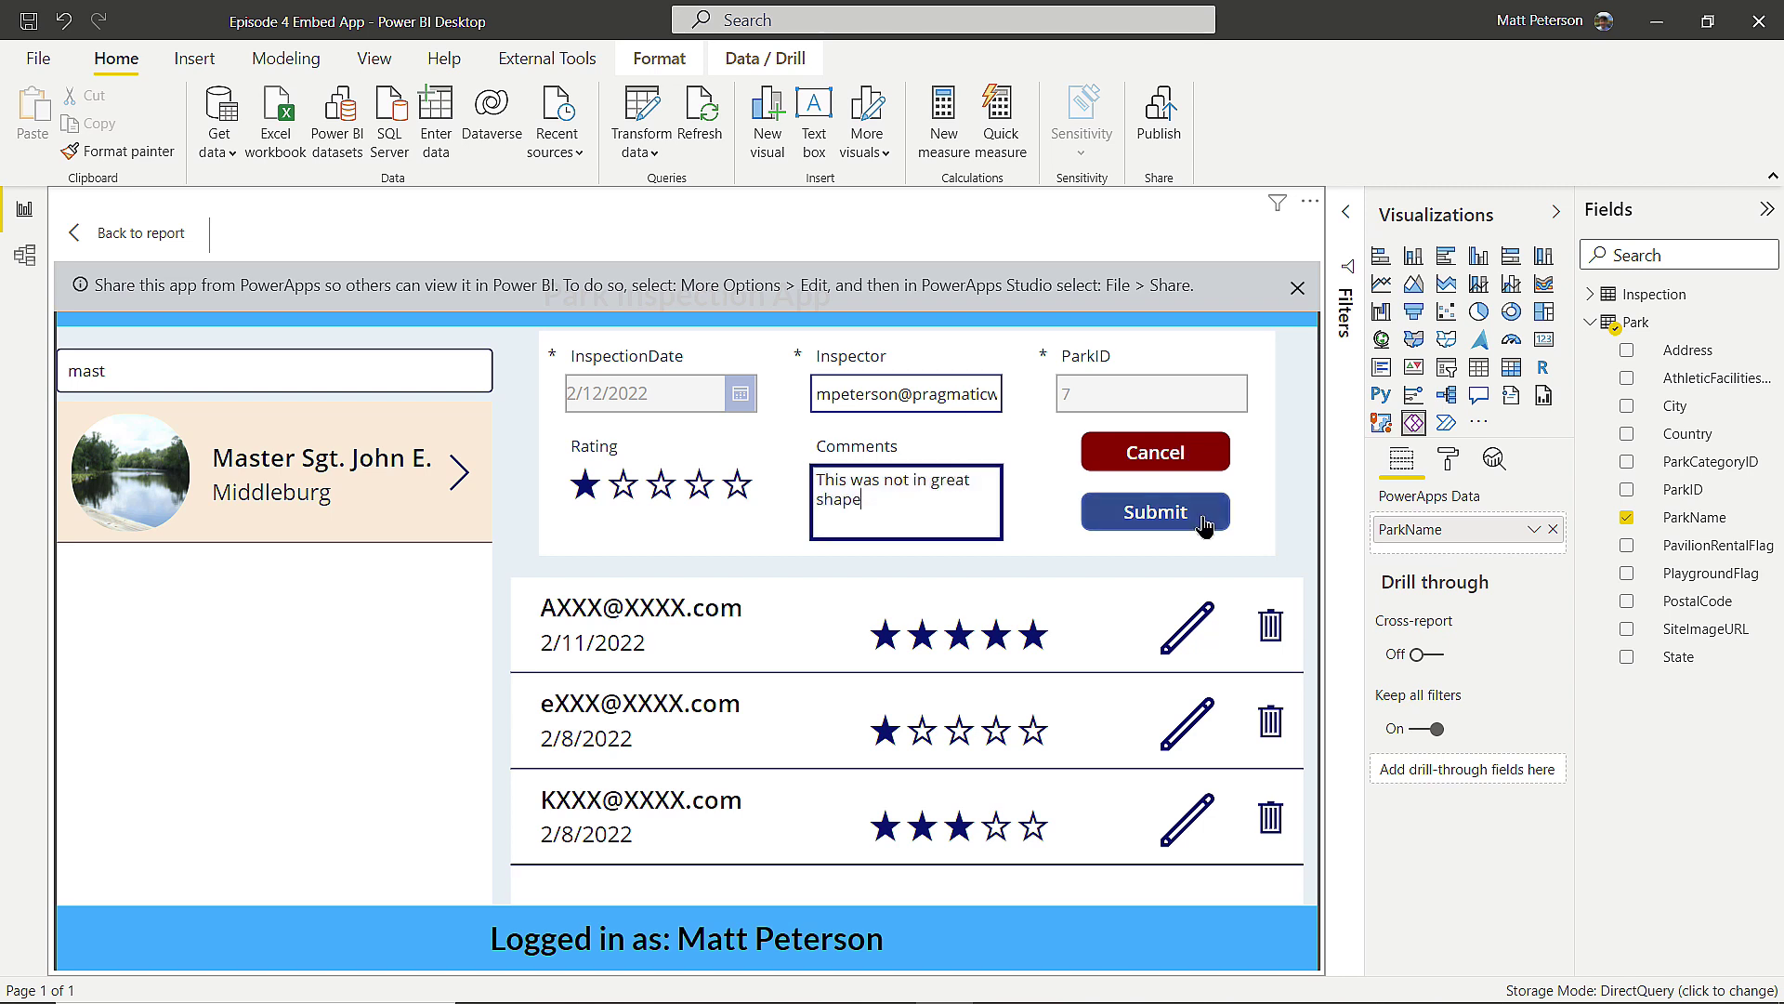
pyautogui.click(1205, 526)
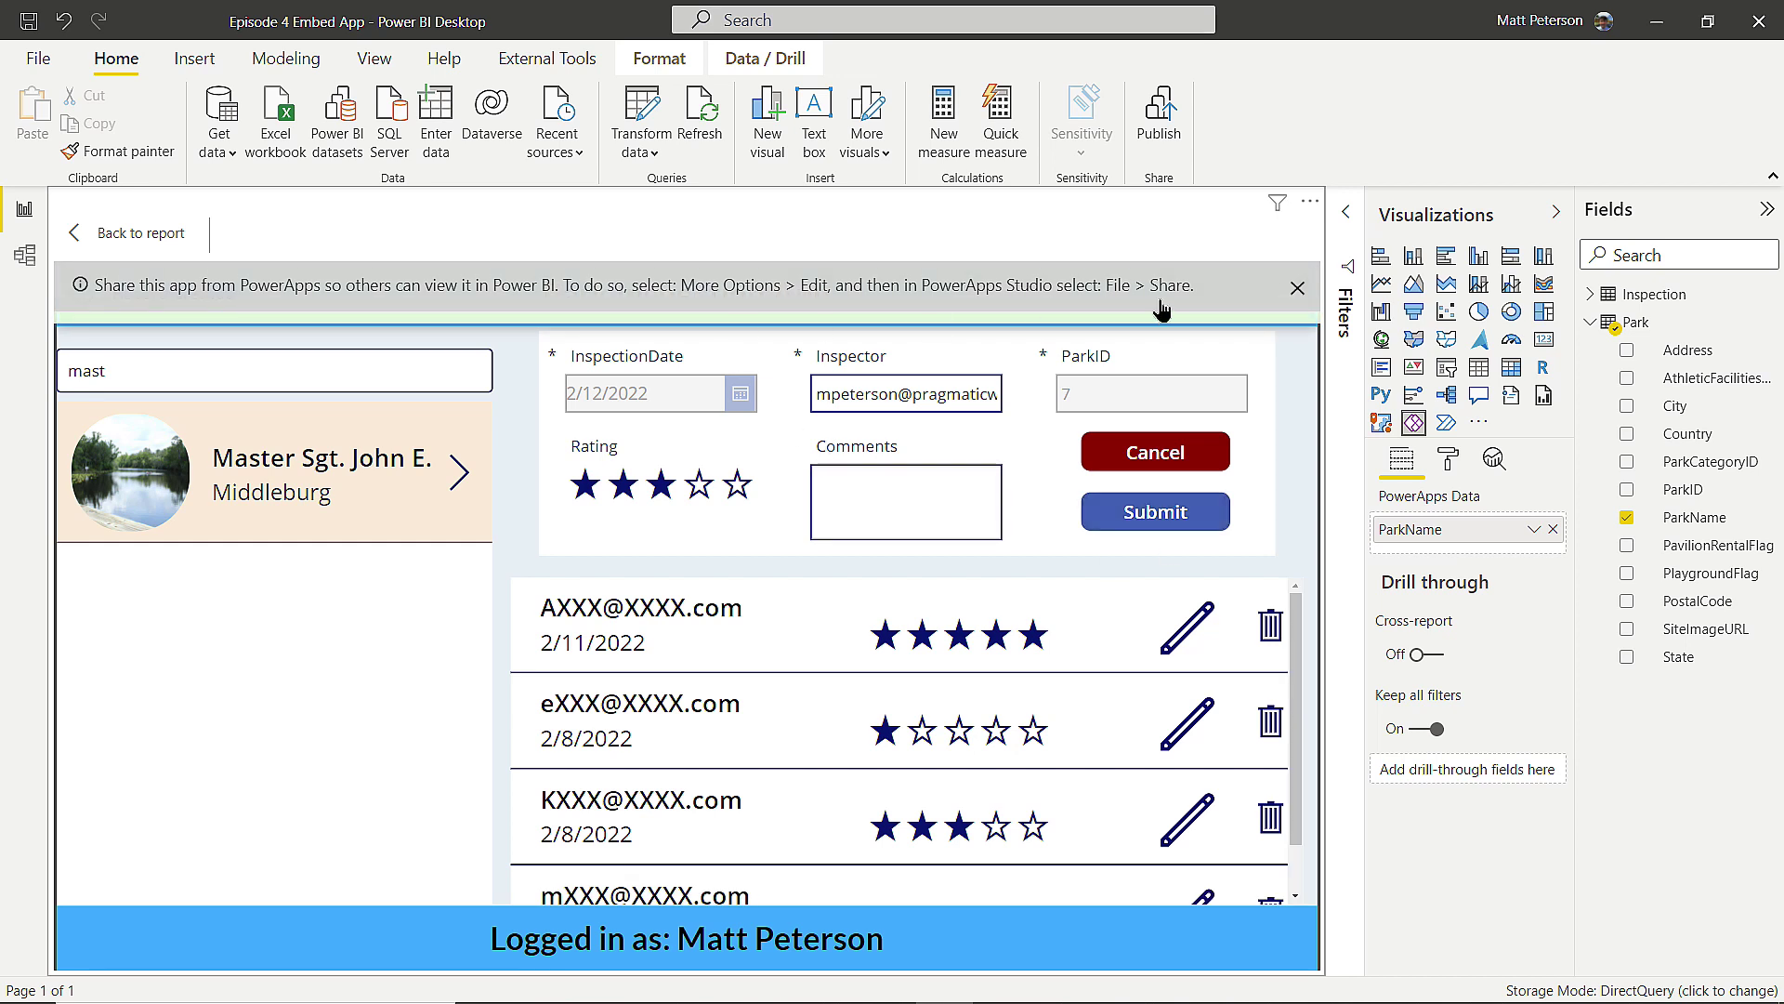
pyautogui.click(1298, 288)
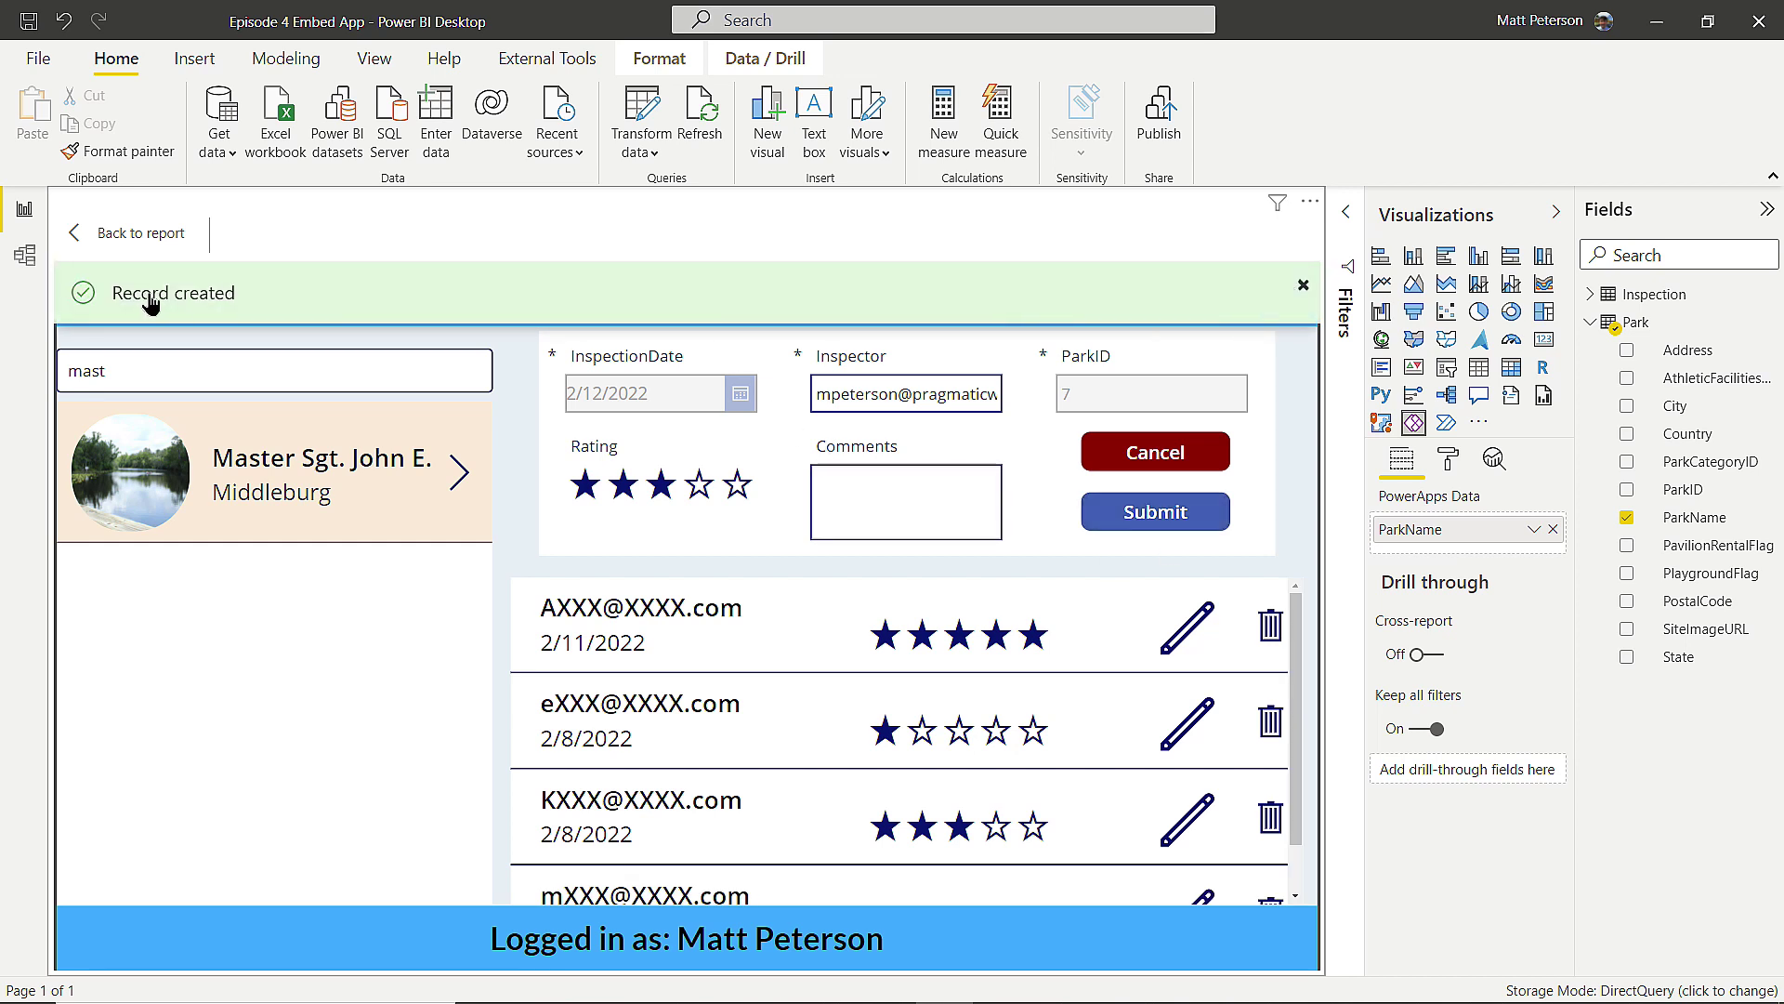
pyautogui.click(144, 233)
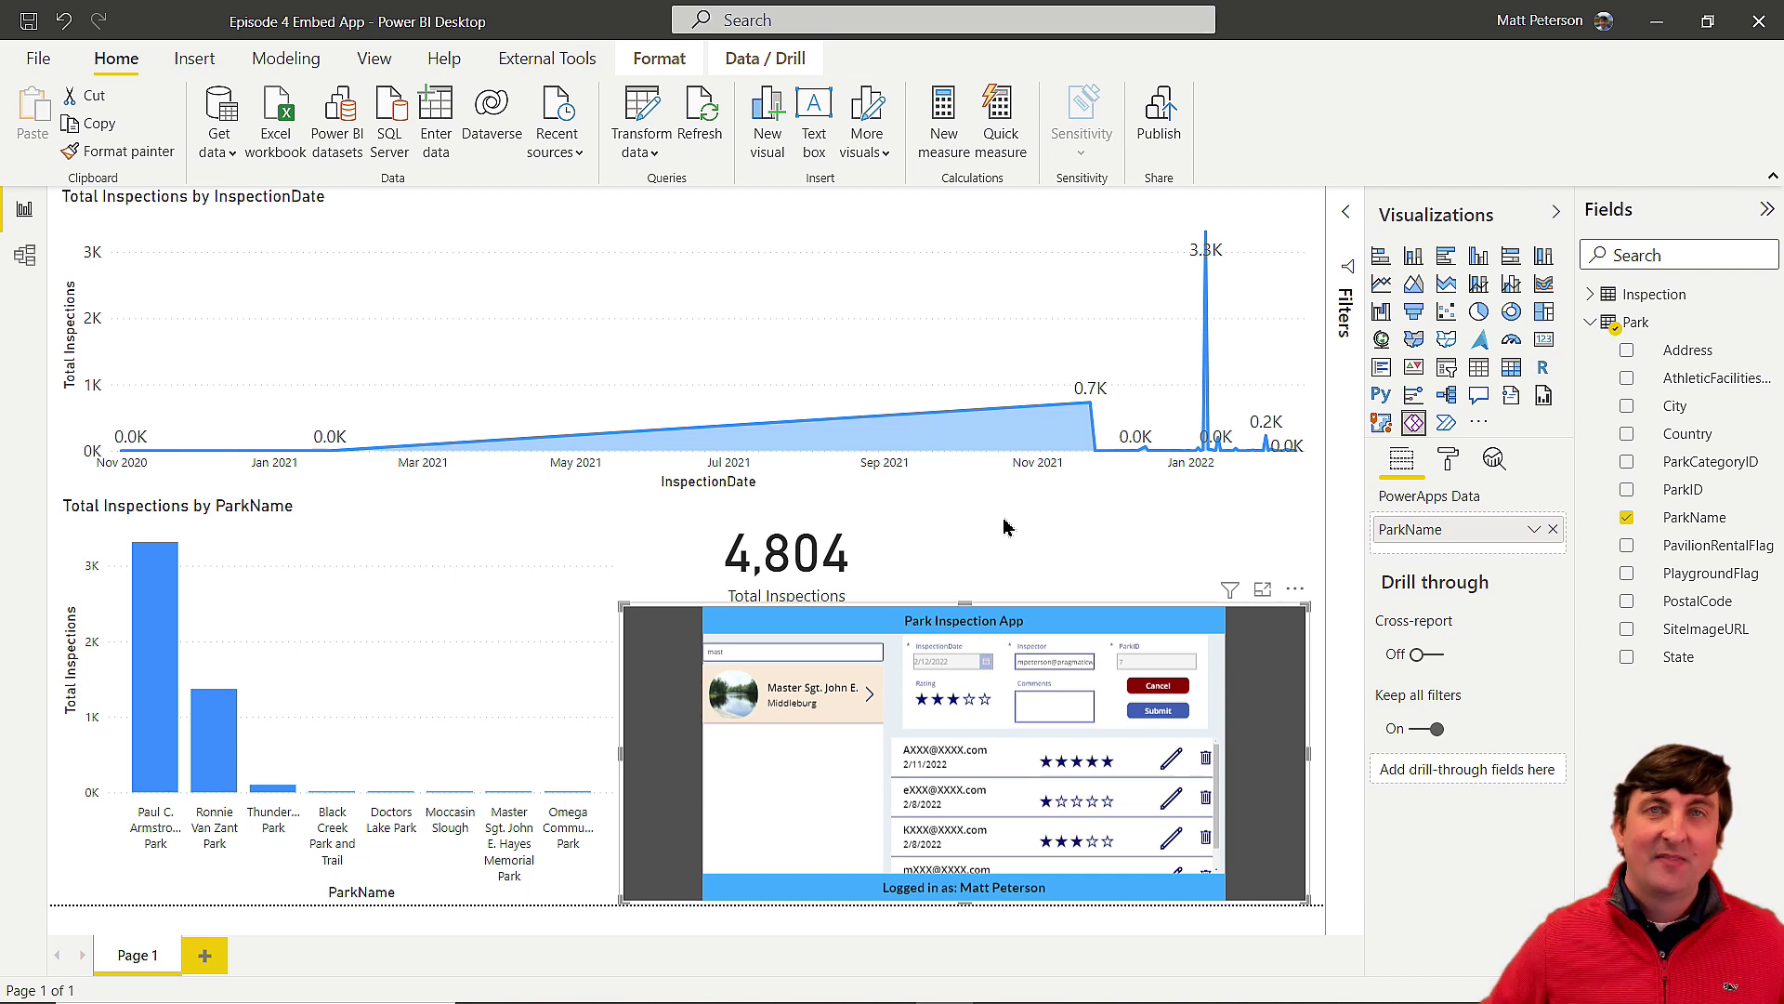
# Refresh all report data from the Home ribbon and deselect the embedded app visual
pyautogui.click(699, 112)
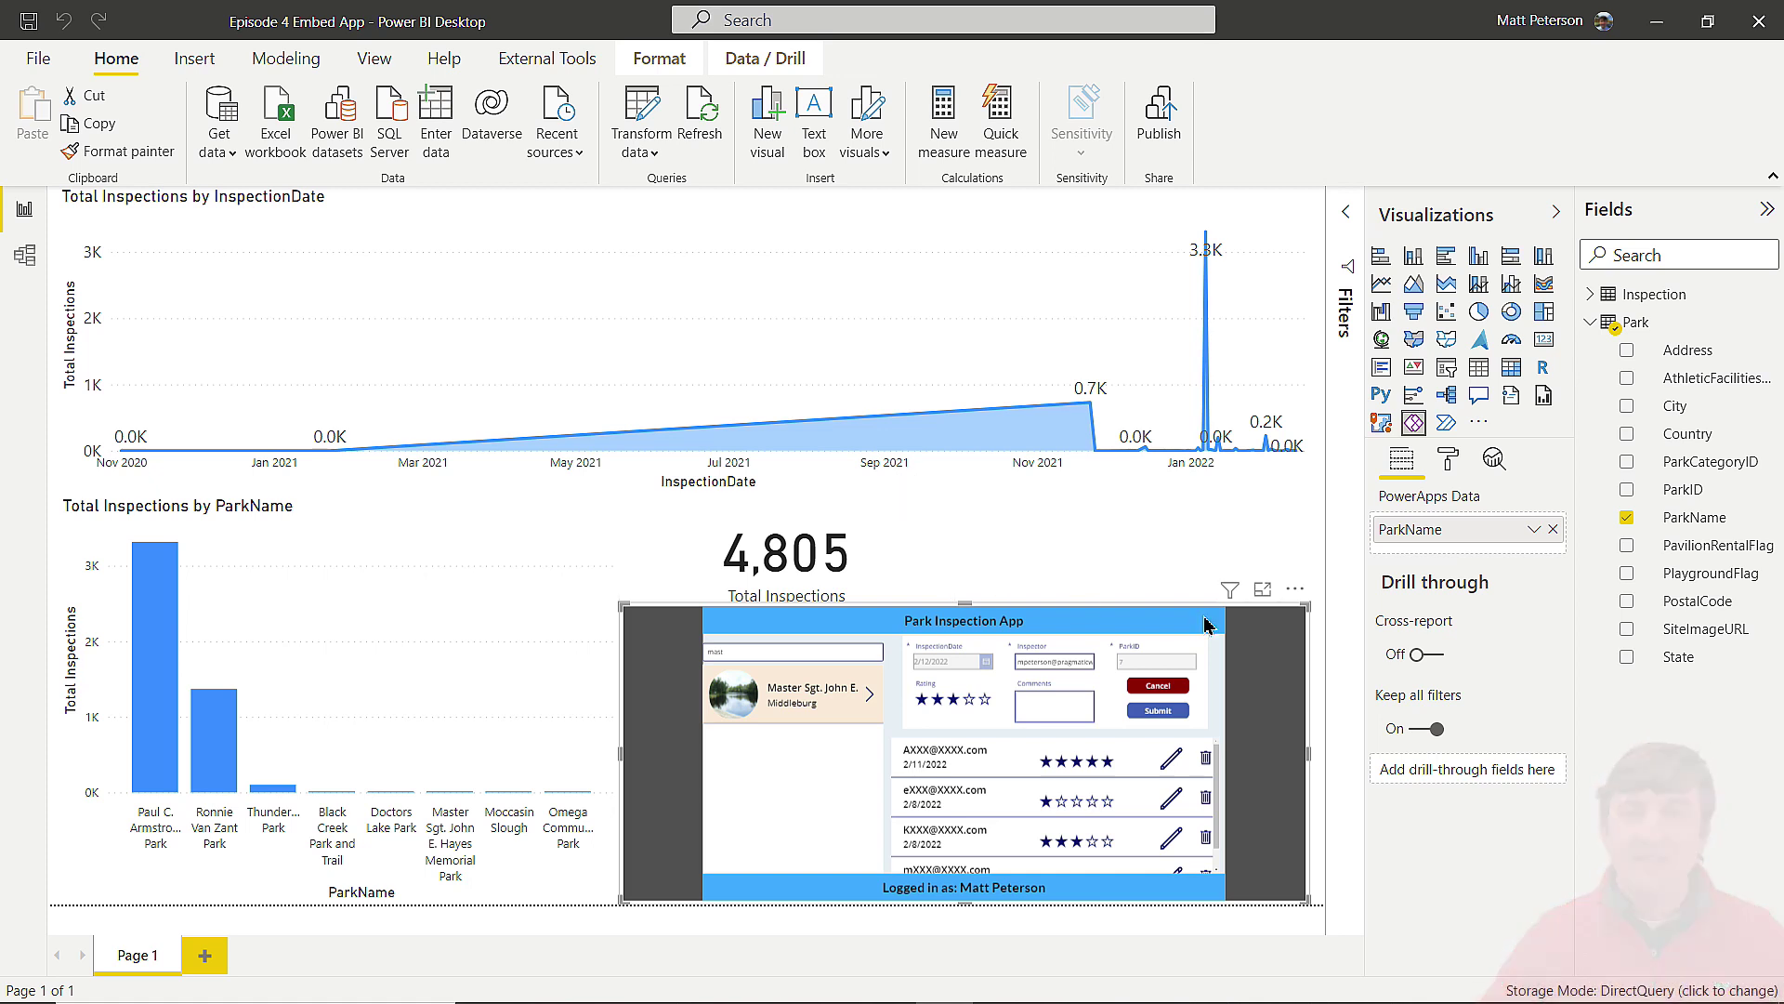
pyautogui.click(1259, 536)
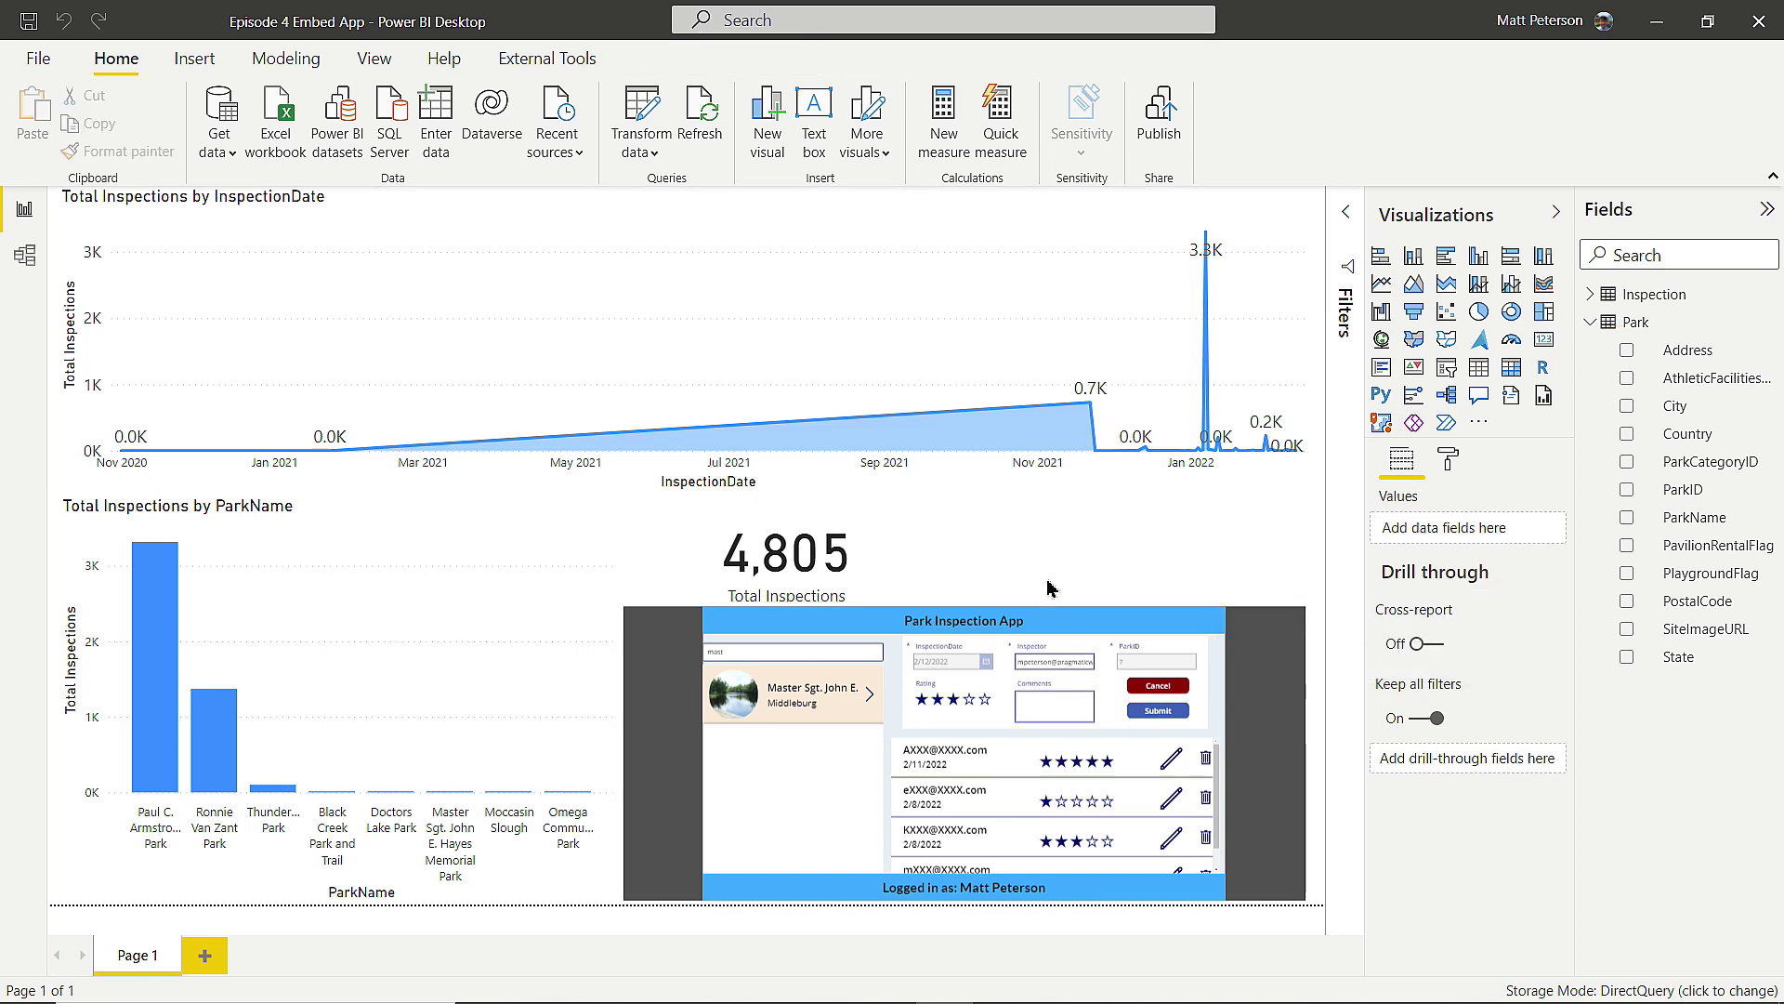
# Switch Page refresh On in the page format settings with a 10-second interval, replacing 30
pyautogui.click(1448, 459)
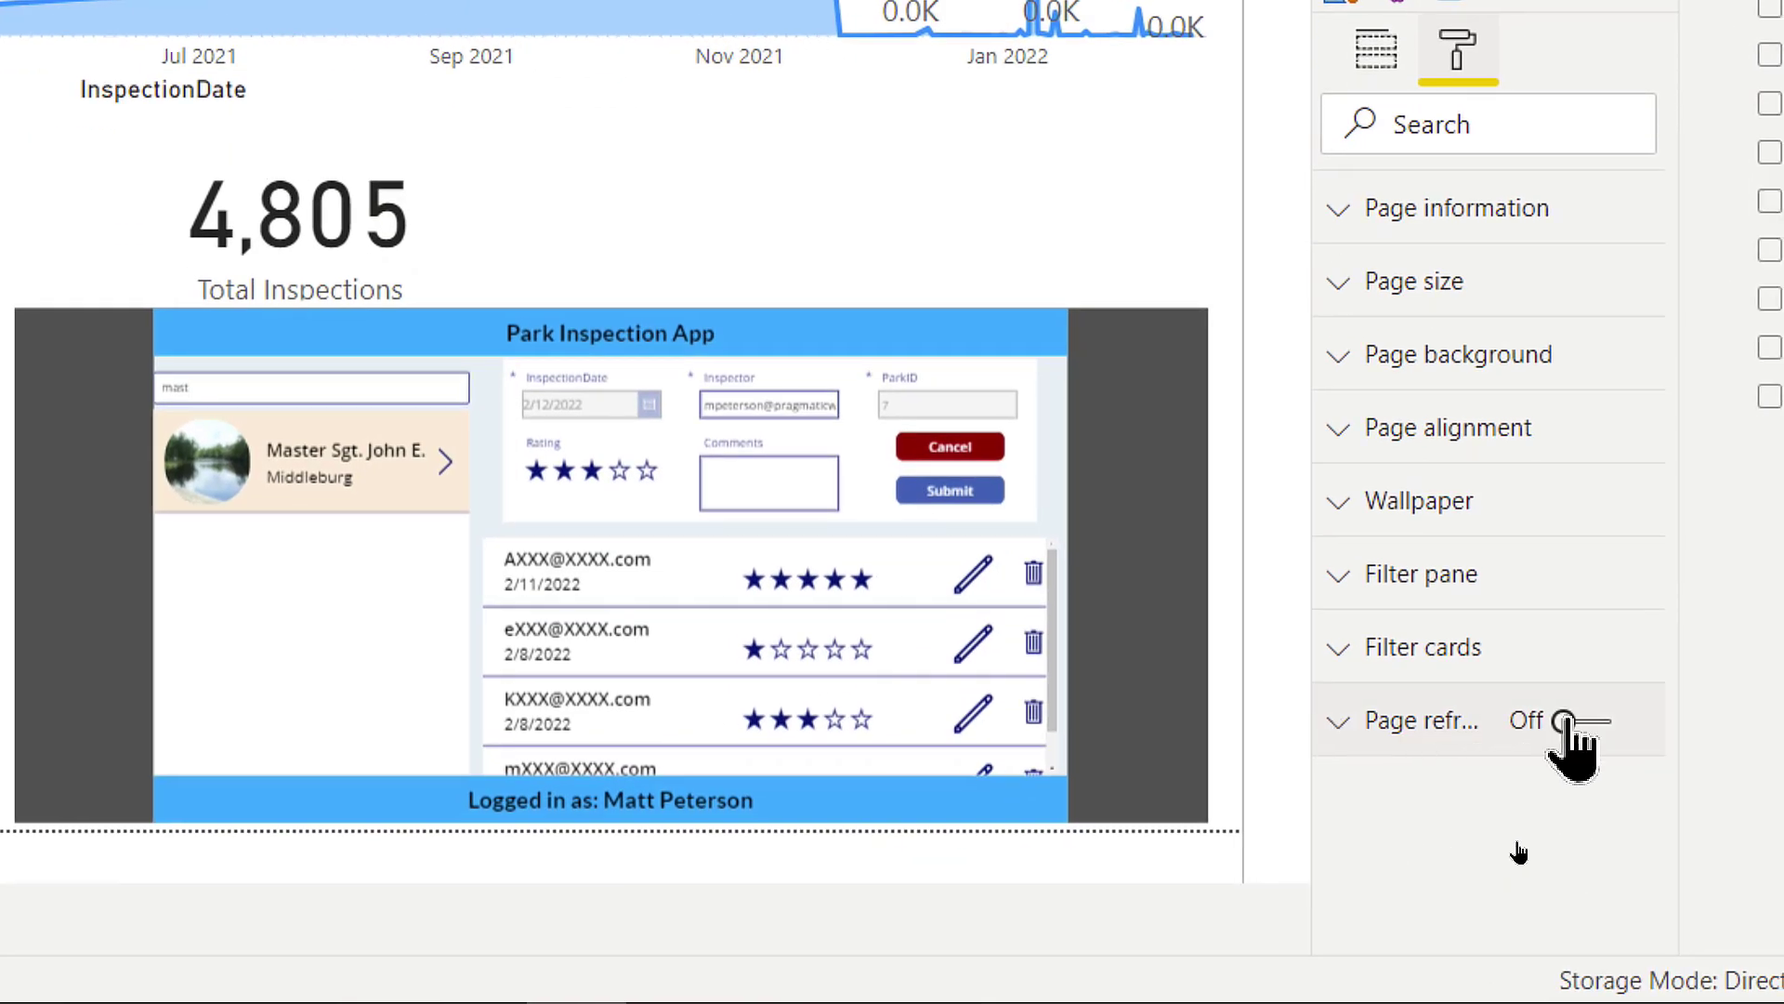
pyautogui.click(1564, 721)
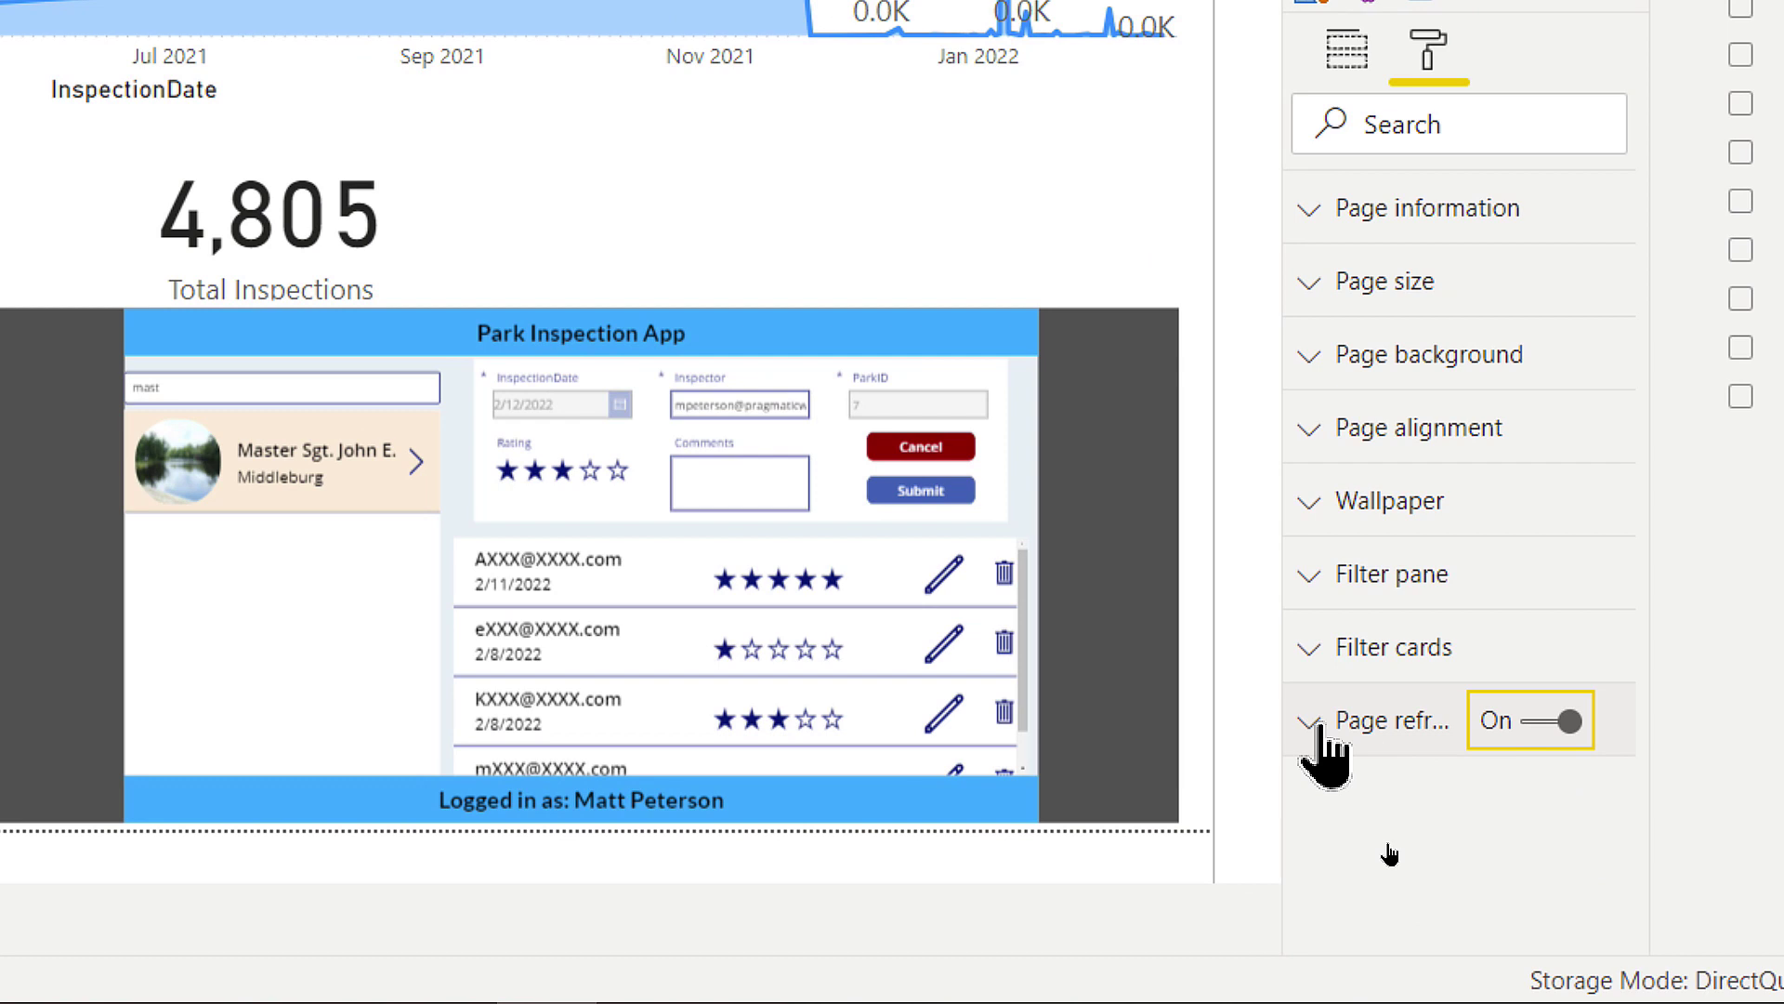
pyautogui.click(1318, 728)
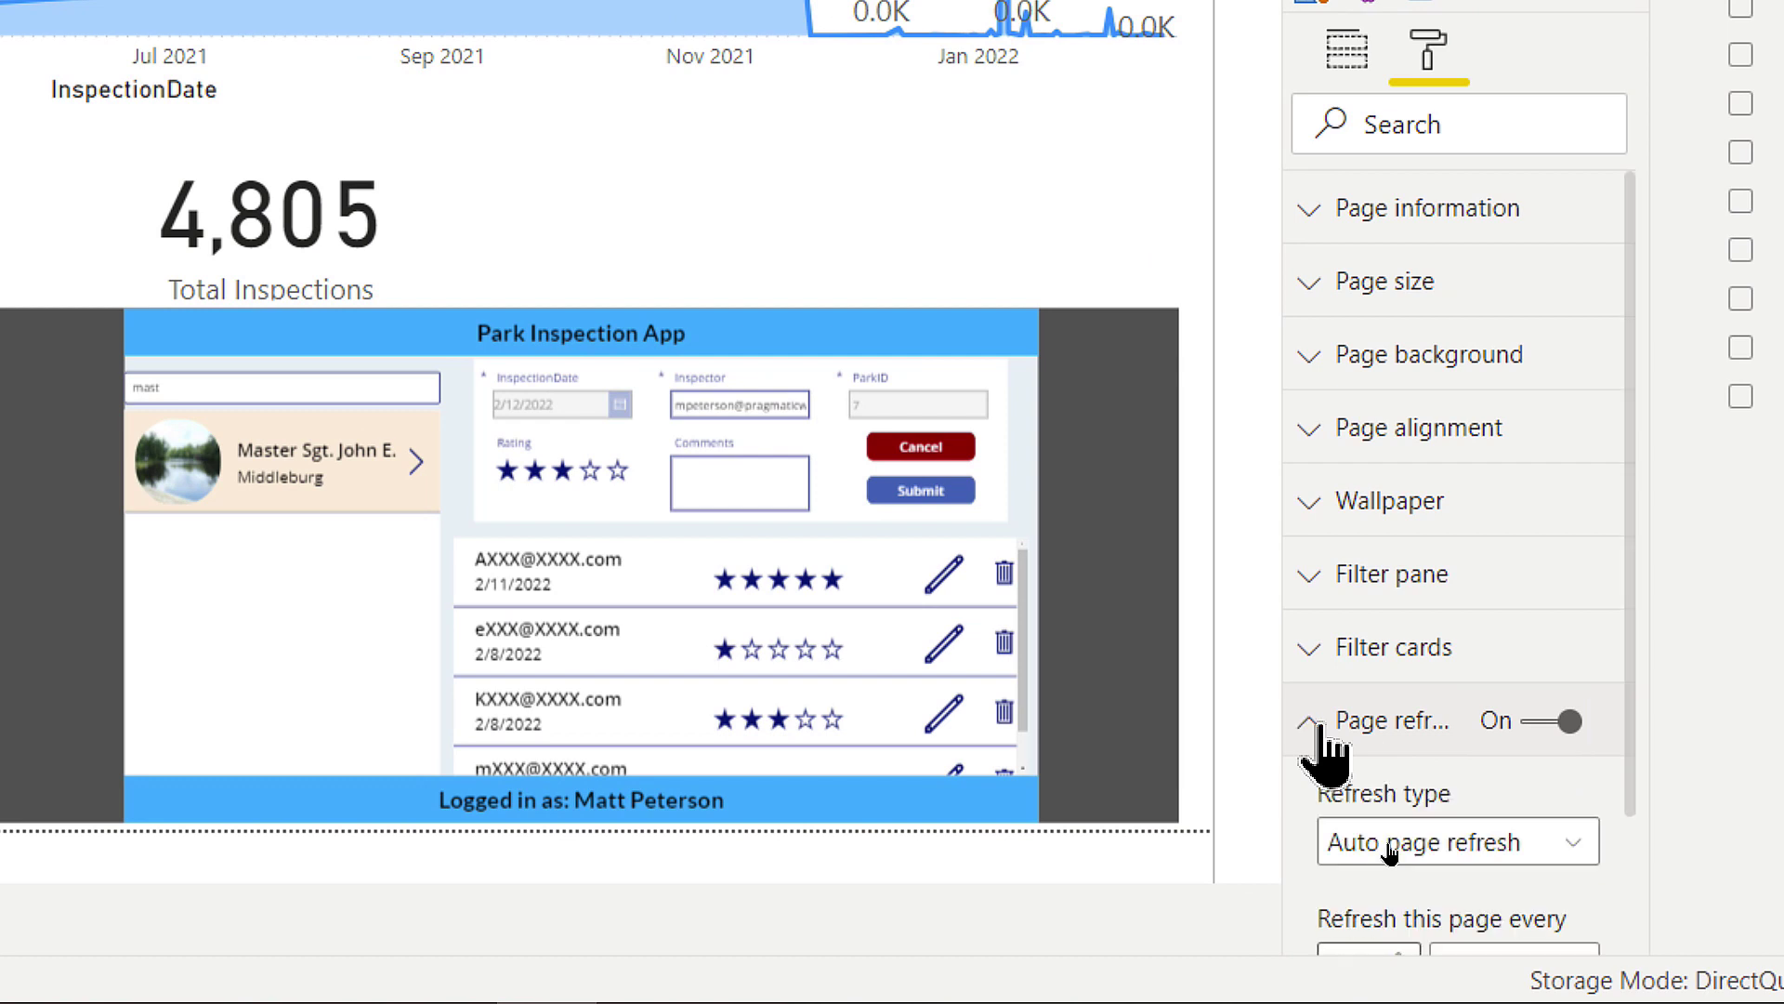
pyautogui.scroll(-2, 1436, 725)
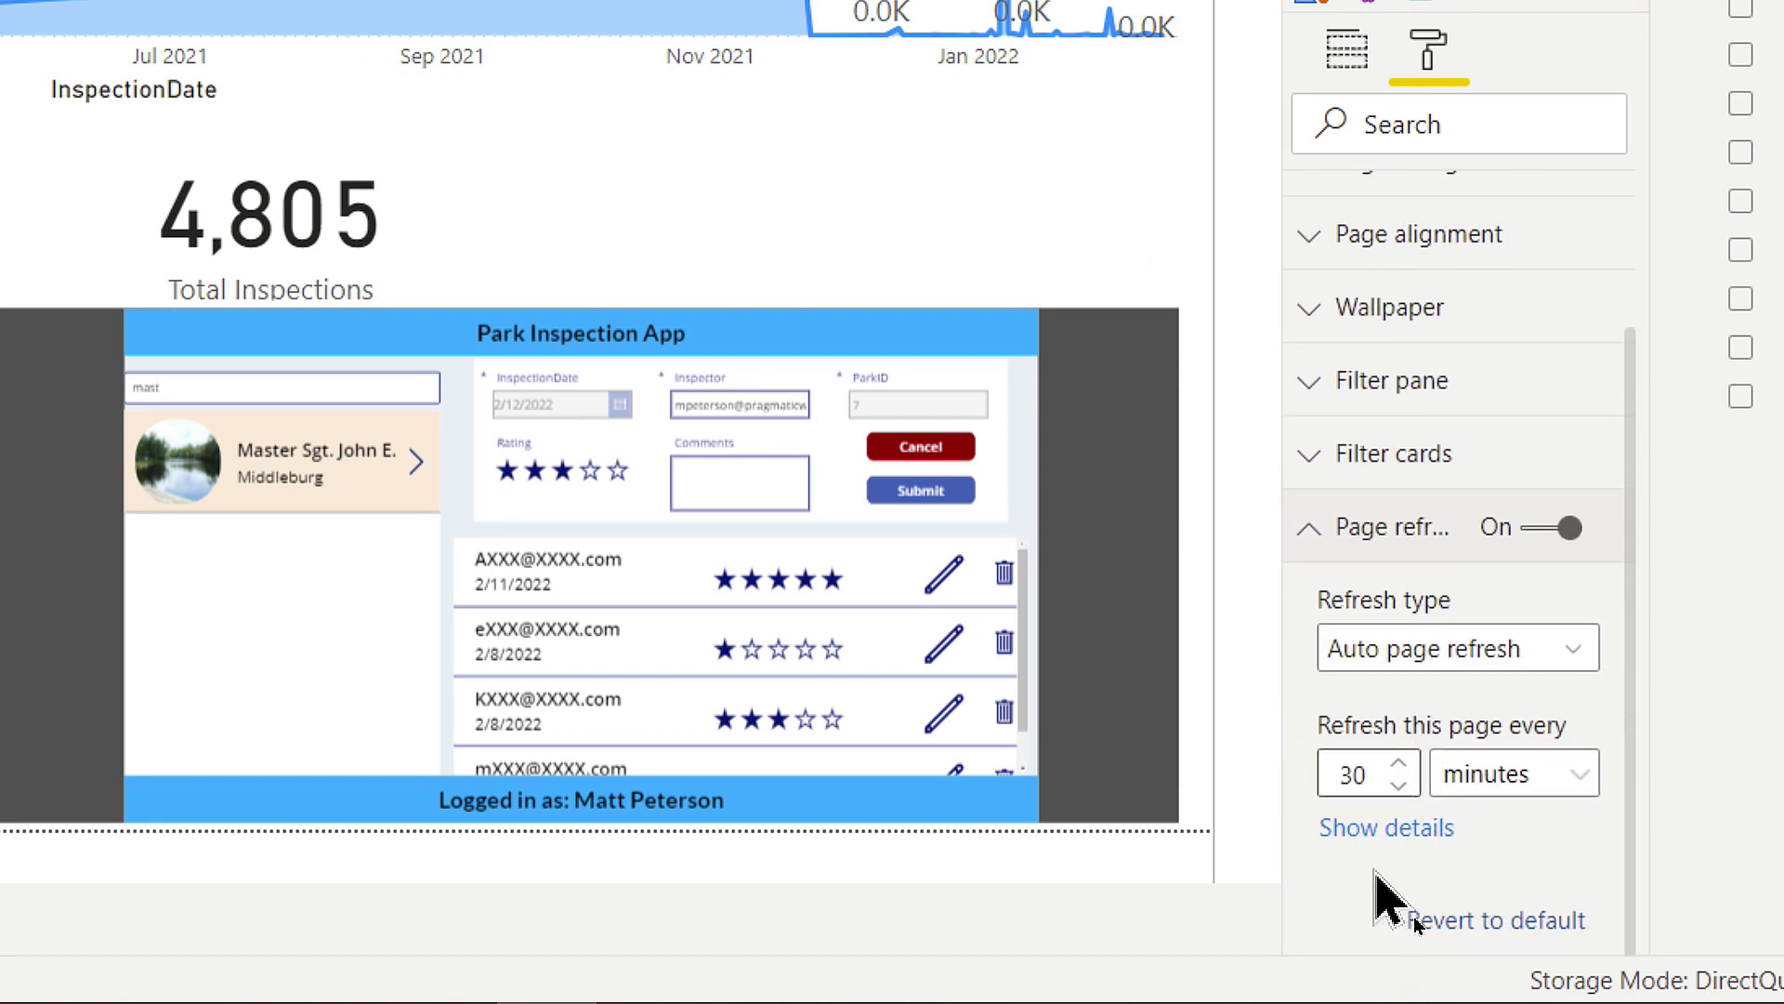
pyautogui.click(1561, 783)
pyautogui.click(1505, 569)
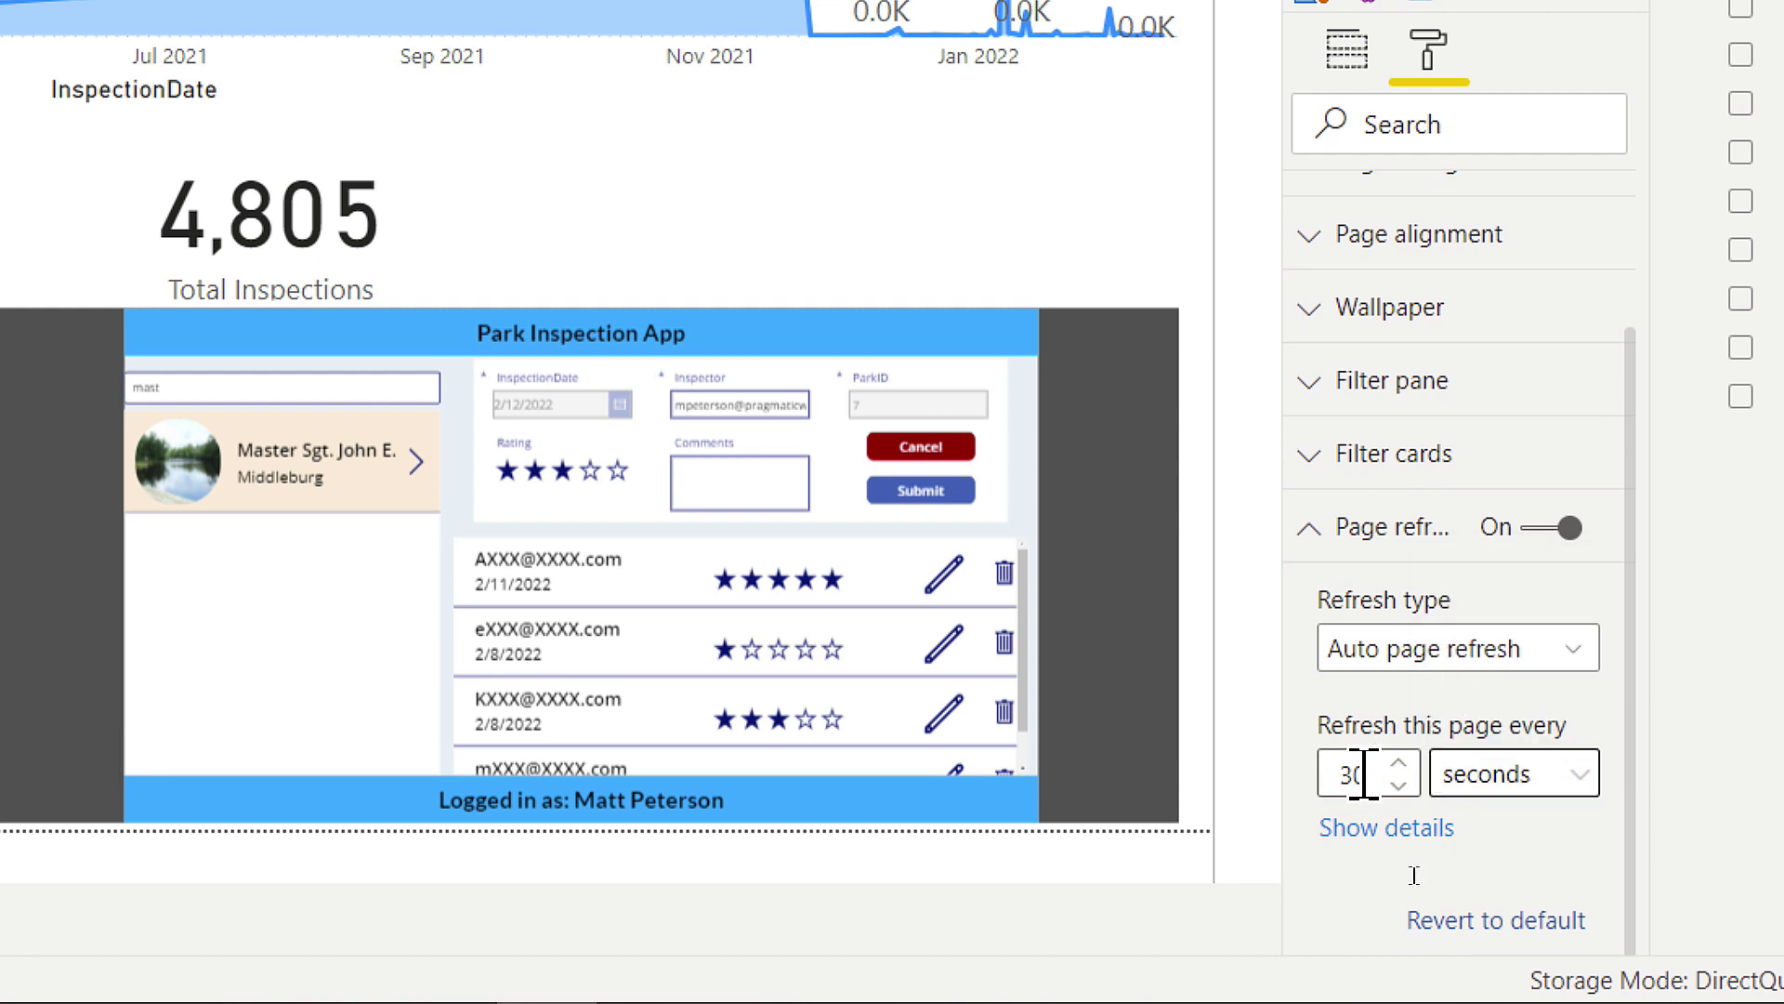
pyautogui.click(1363, 762)
pyautogui.press('BackSpace')
pyautogui.press('BackSpace')
pyautogui.write('10')
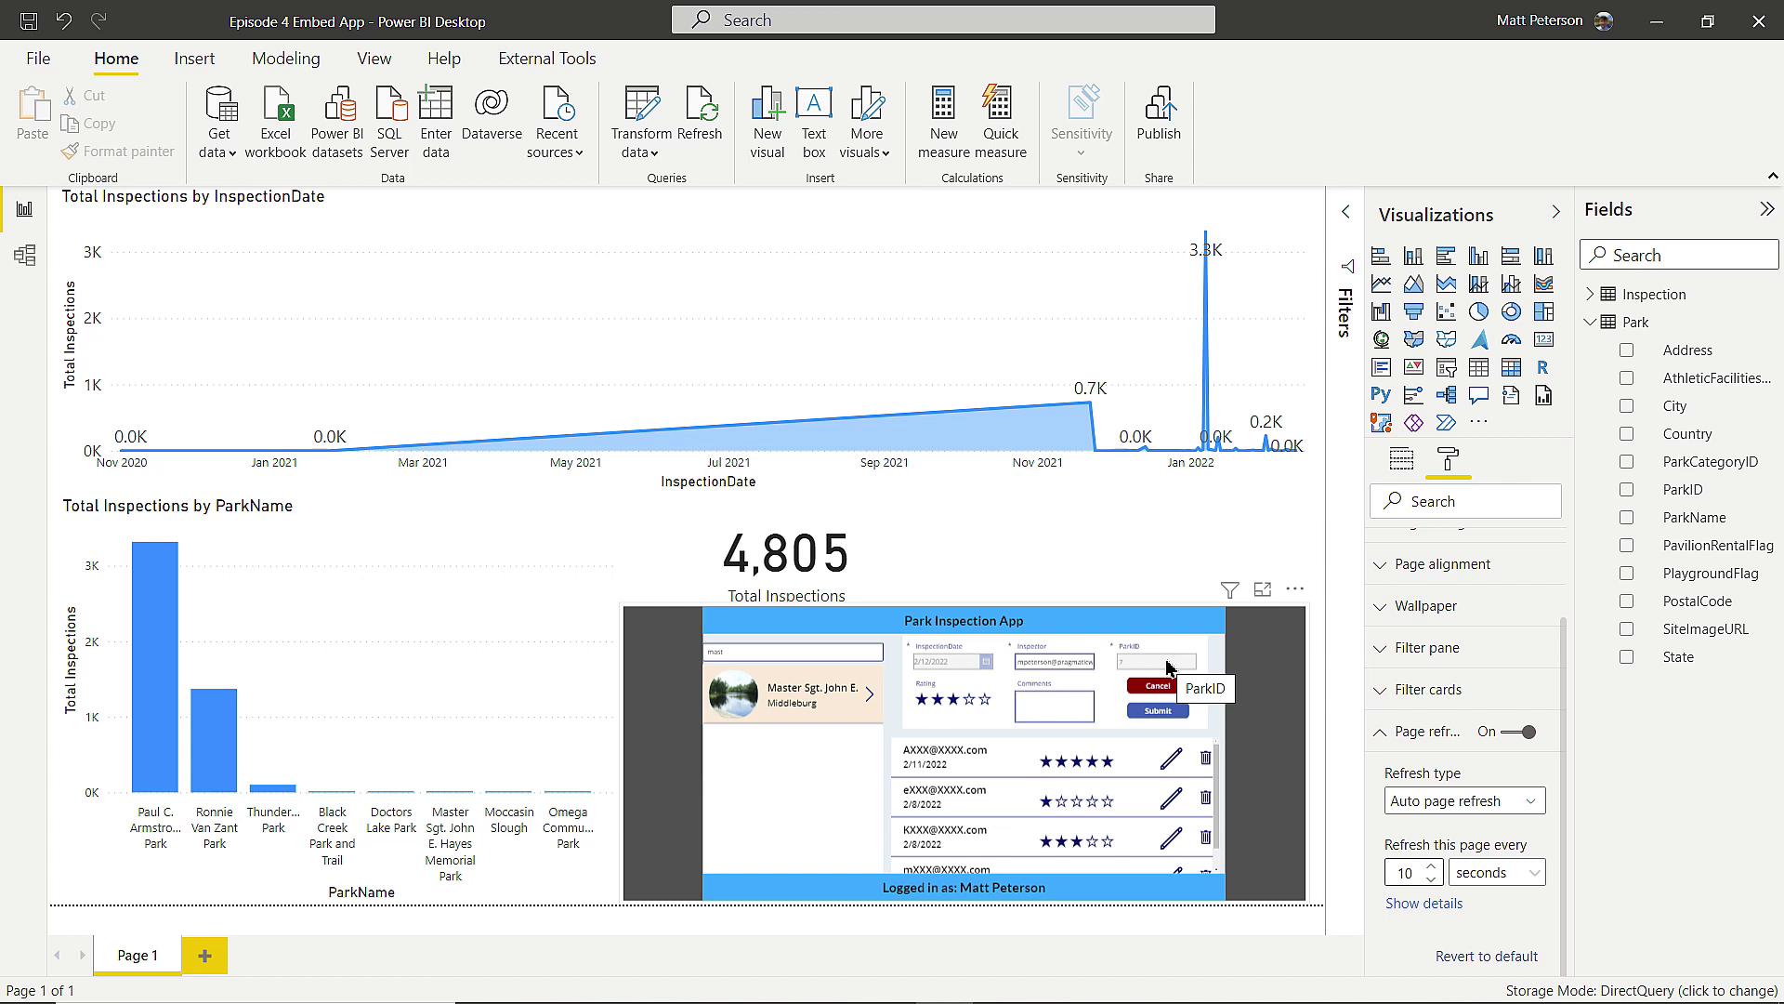
# Delete the four inspections (2/11, 2/8, 2/8, 2/12/2022) in focus mode, then return to the report
pyautogui.click(1262, 592)
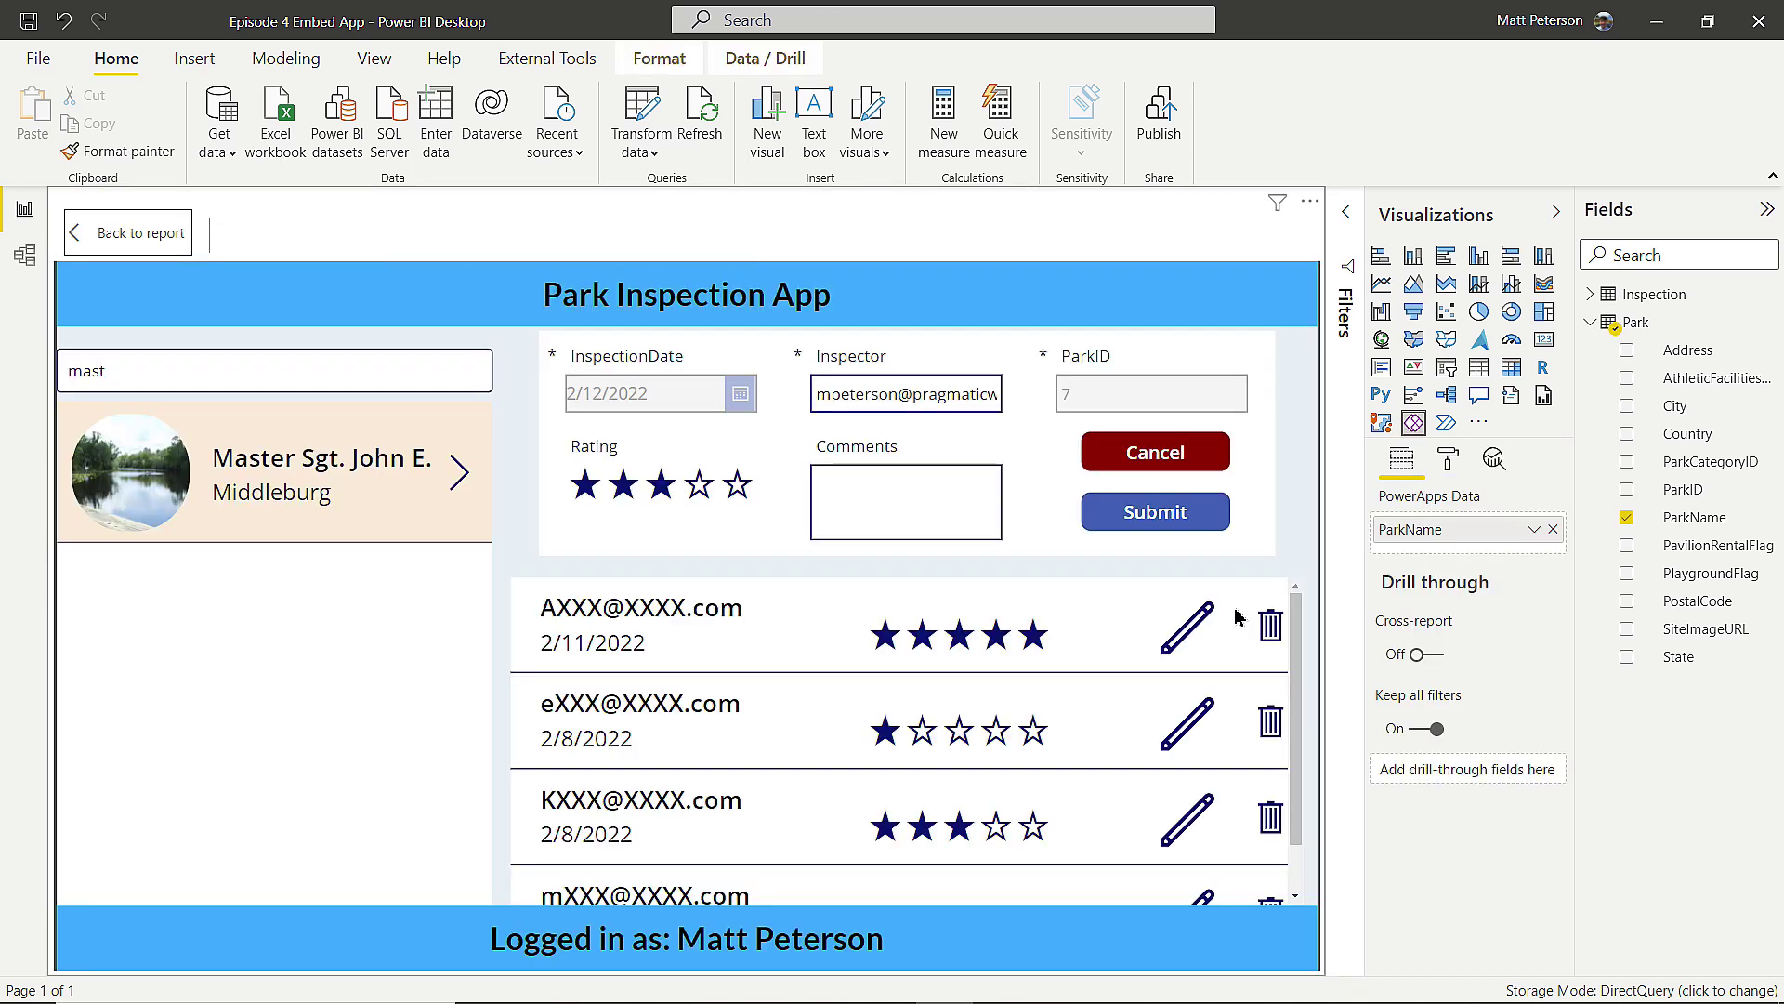
pyautogui.click(1270, 629)
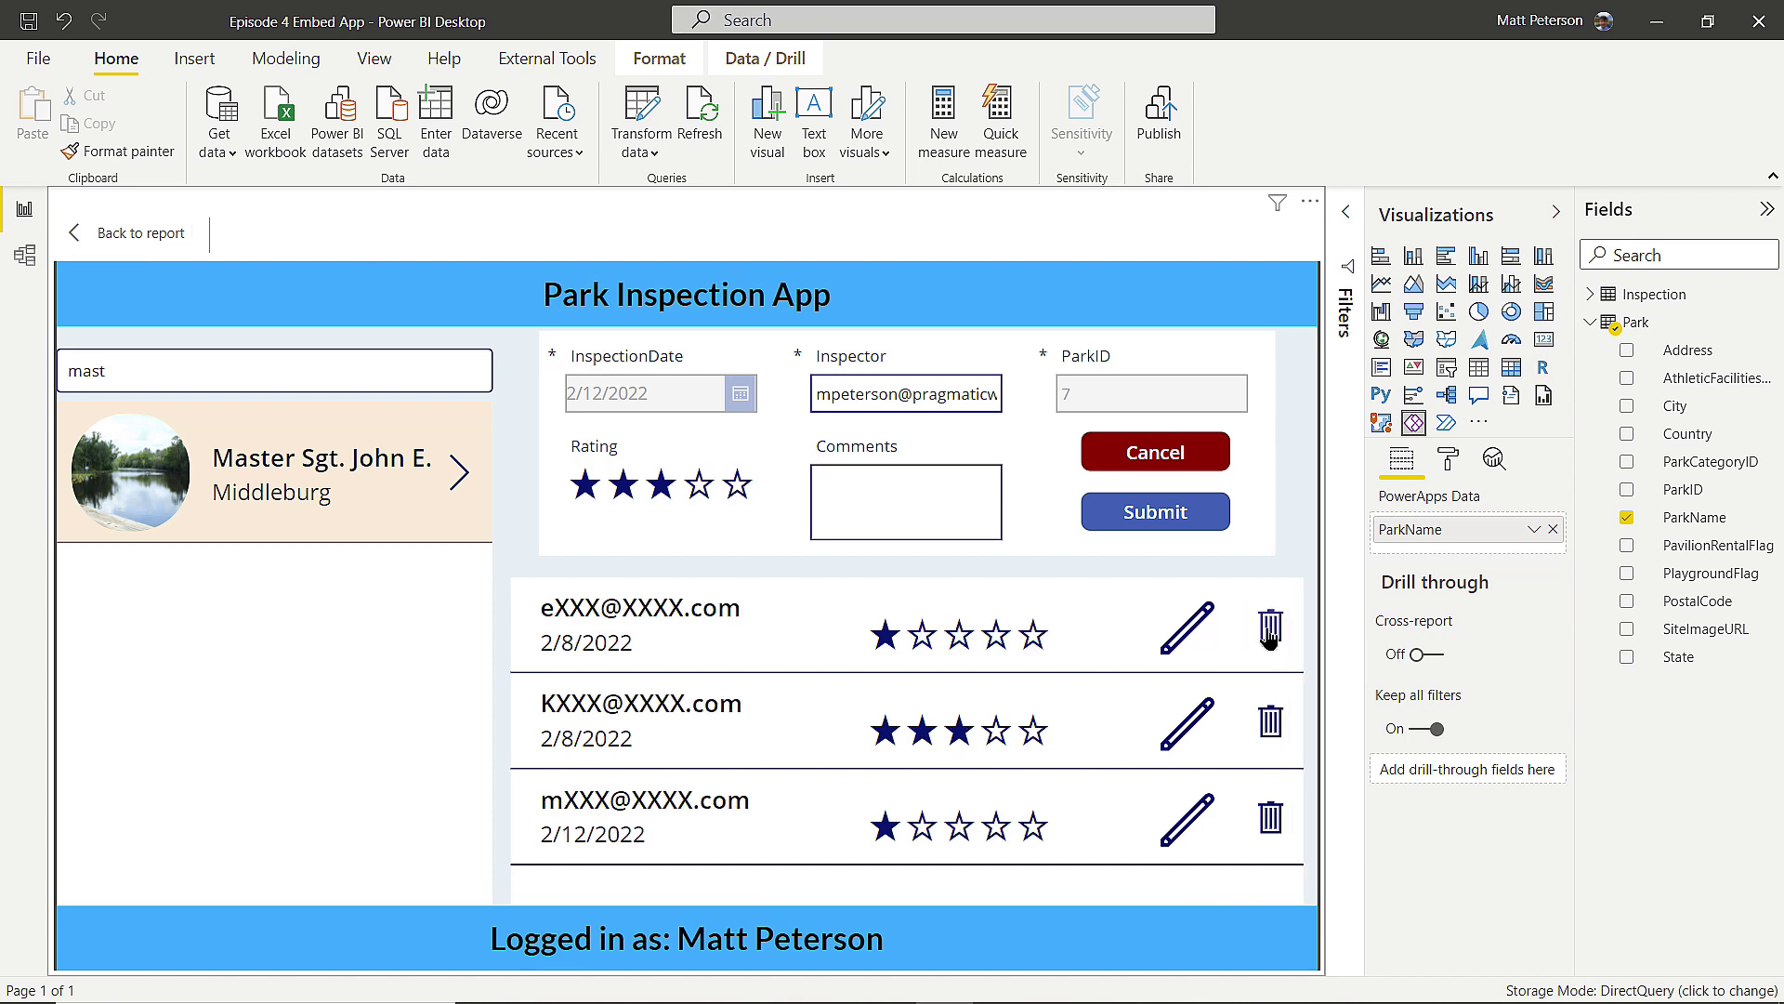
pyautogui.click(1270, 628)
pyautogui.click(1270, 632)
pyautogui.click(1270, 632)
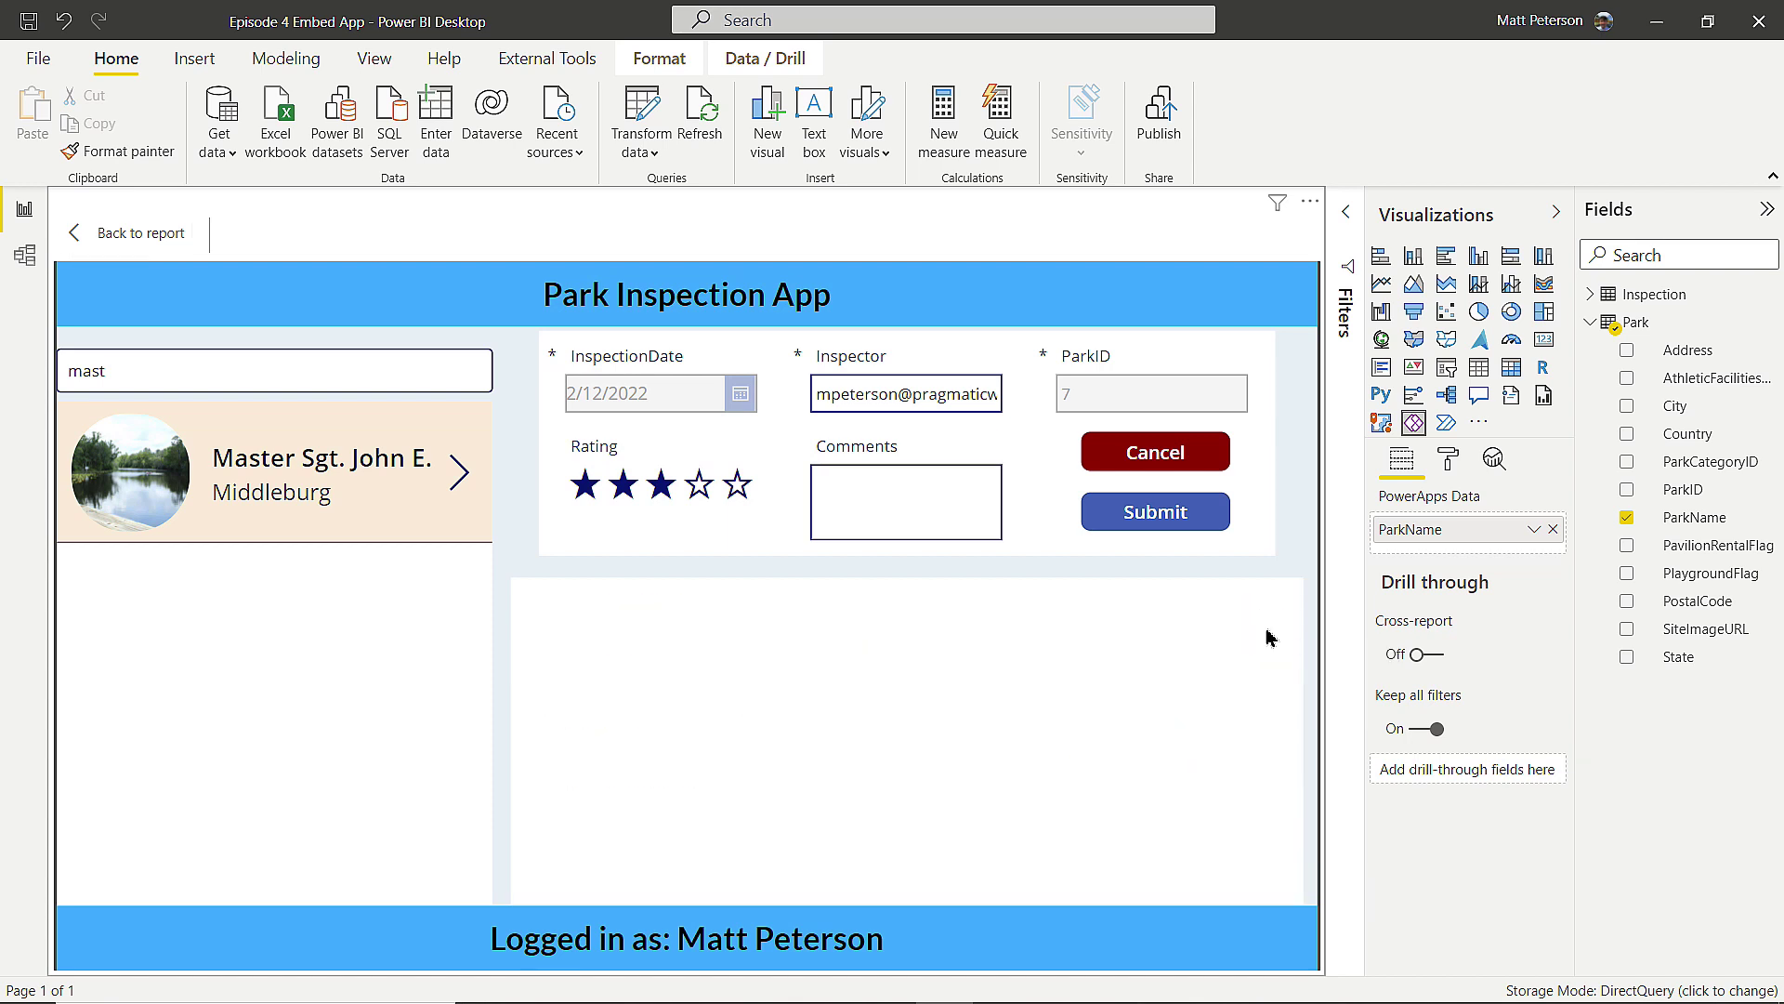
pyautogui.click(160, 238)
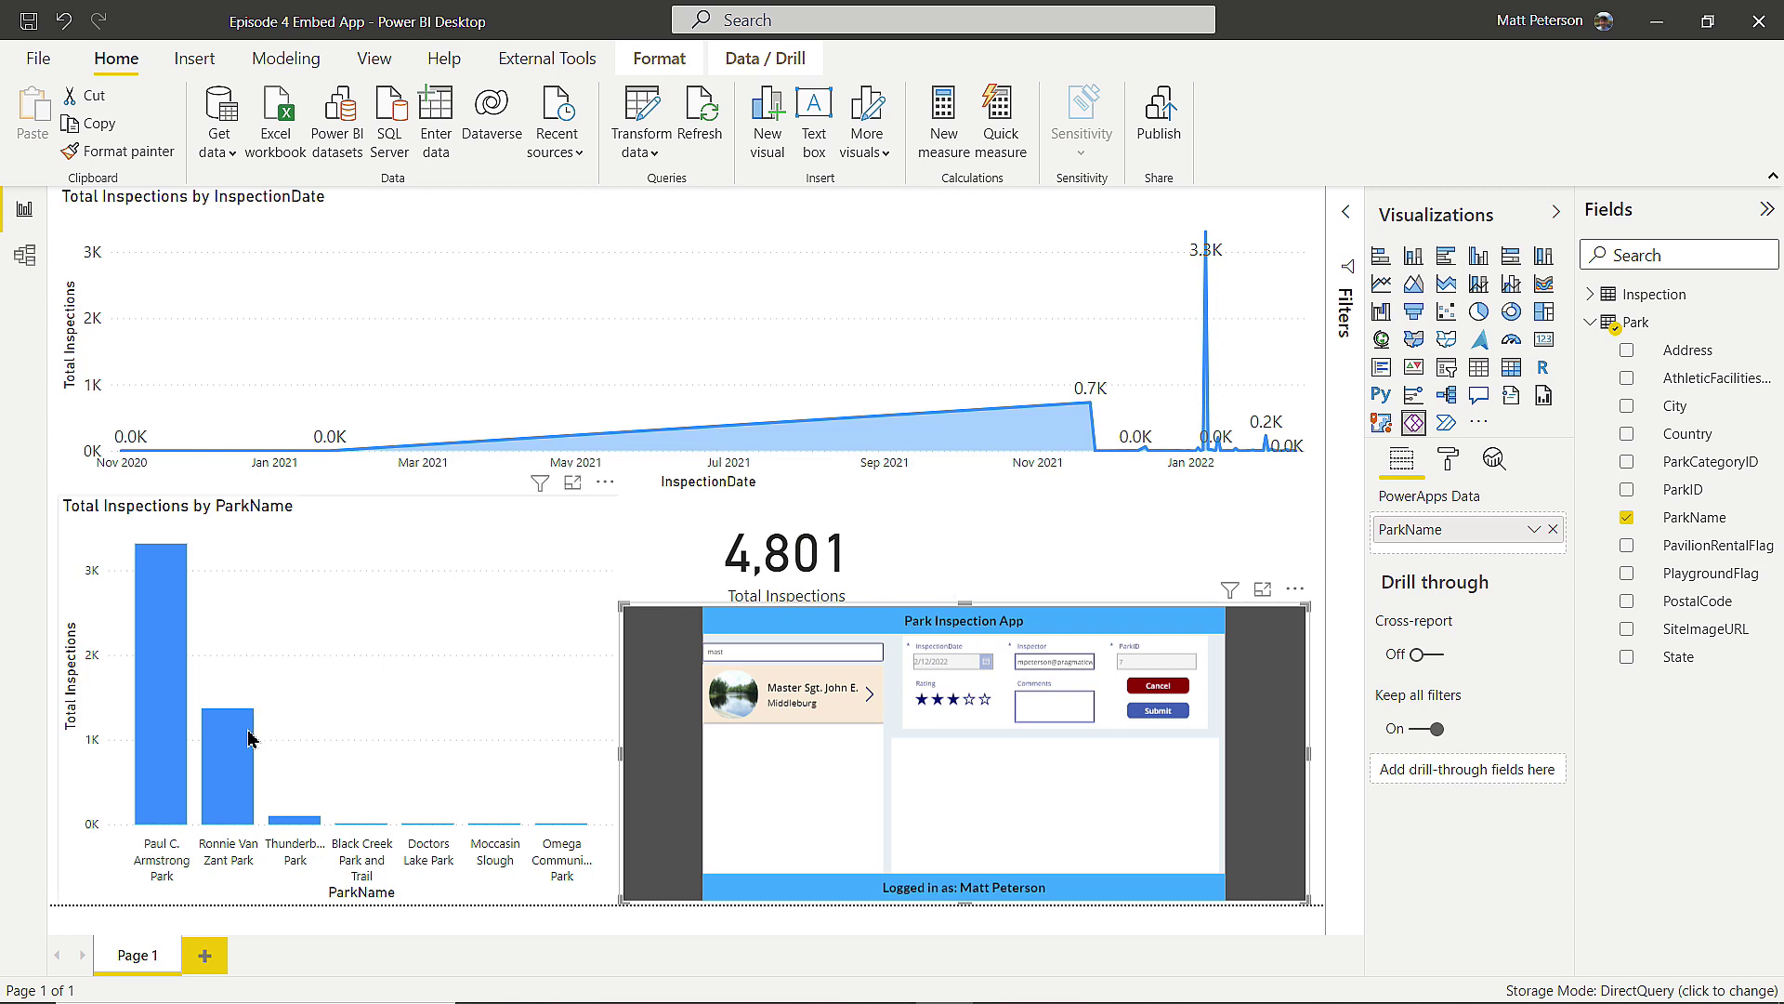
# Select the Ronnie Van Zant Park bar in the Total Inspections by ParkName chart to cross-filter the page
pyautogui.click(229, 759)
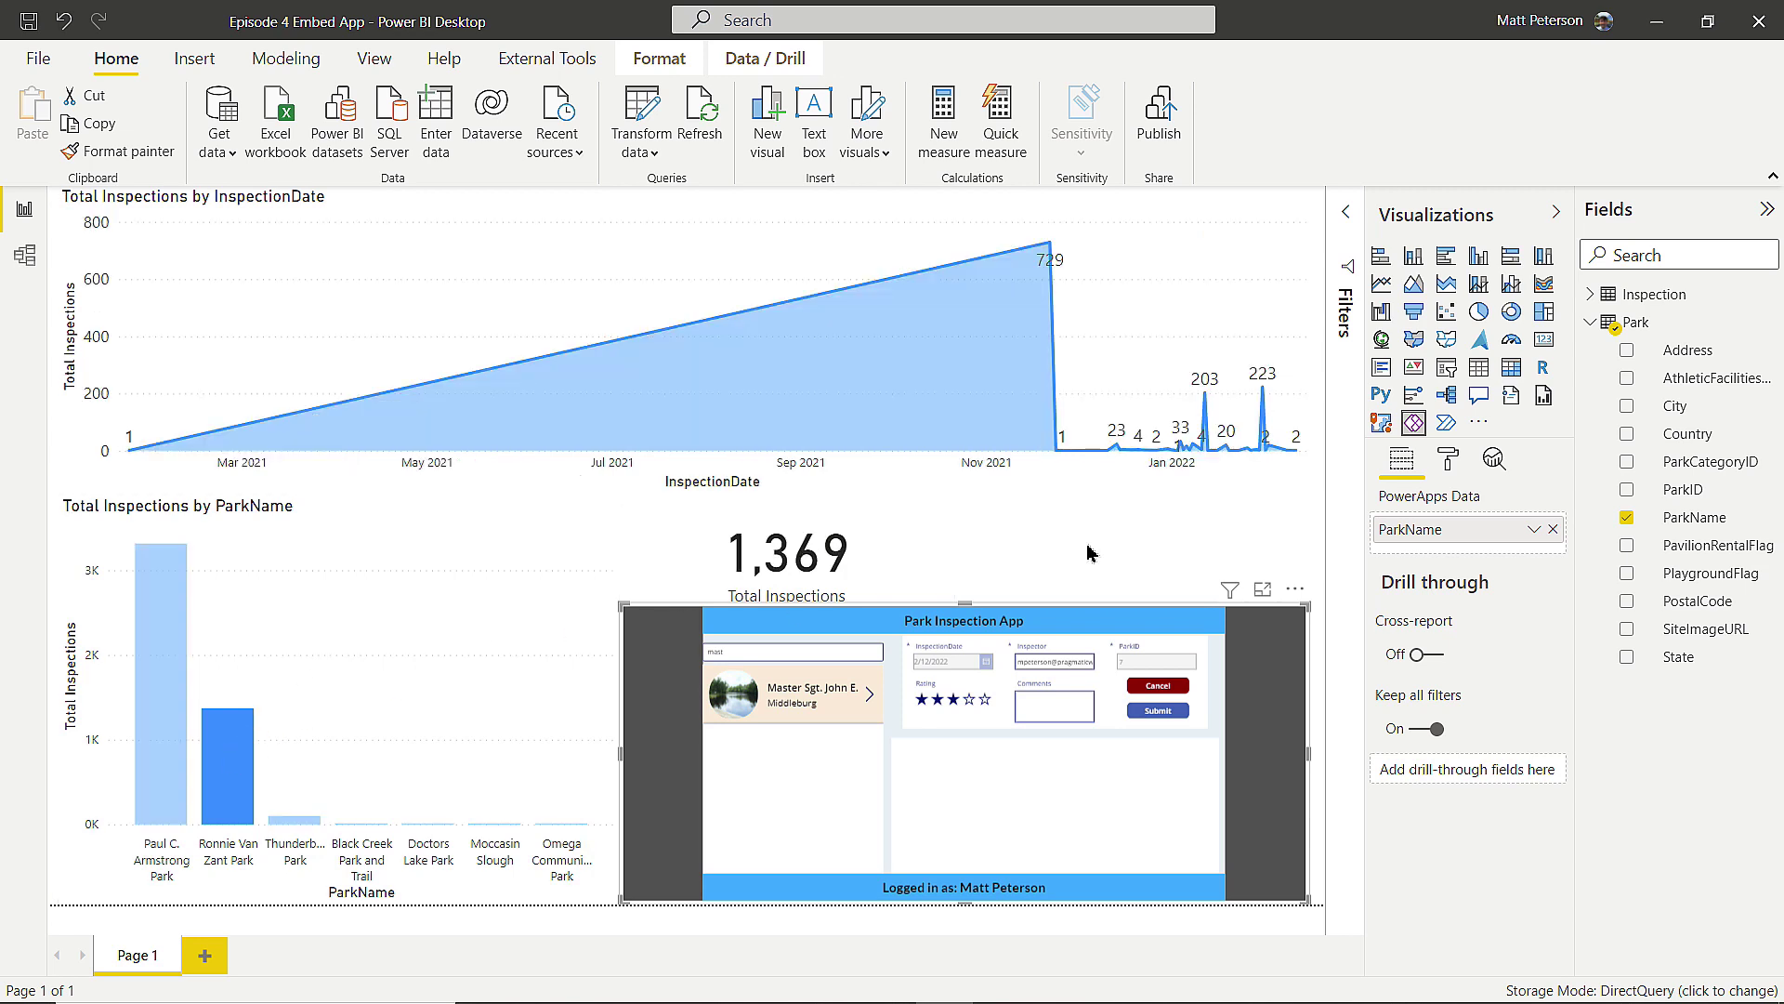